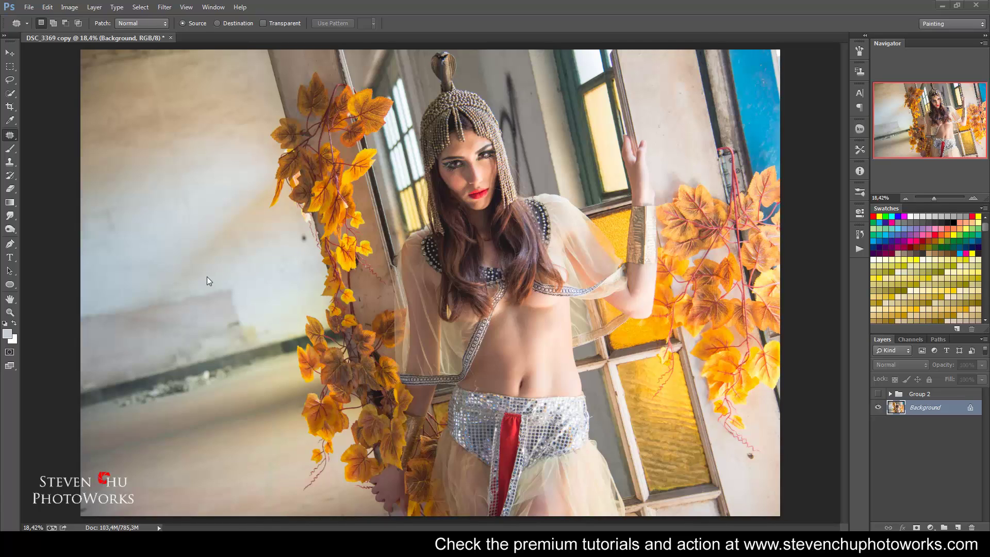
Add a new empty layer and clone wall texture over the upper-left wall with a 600 px Clone Stamp.
left_click(959, 521)
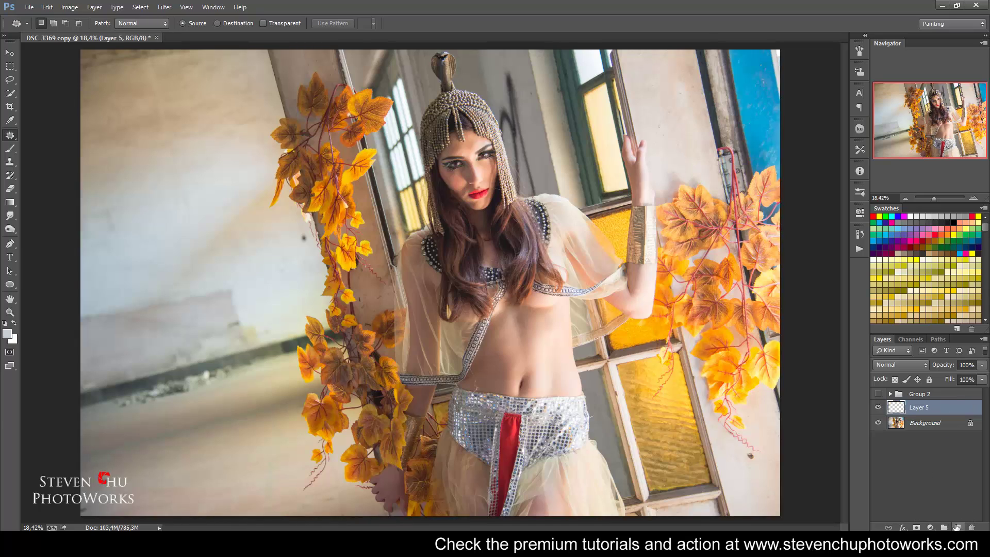
left_click(8, 162)
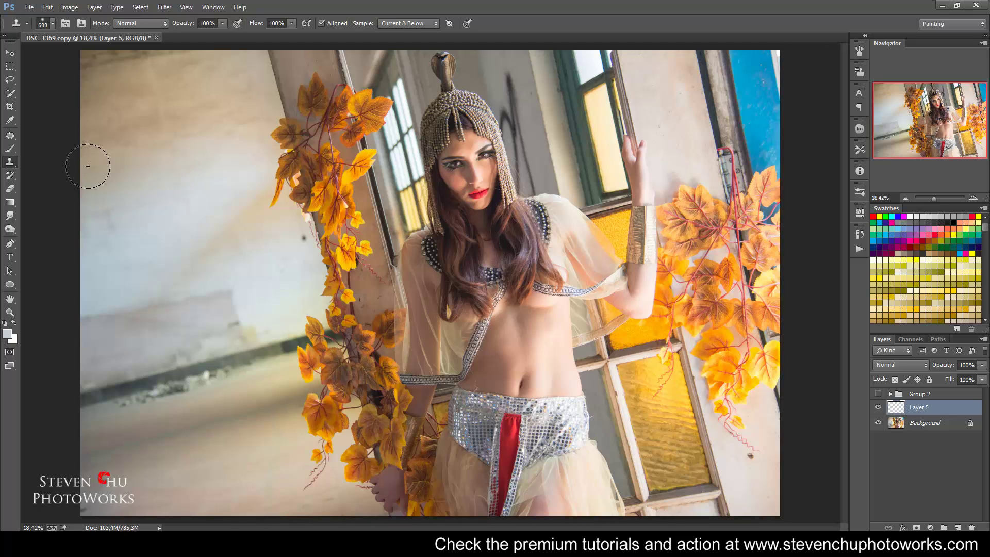
key("bracketright")
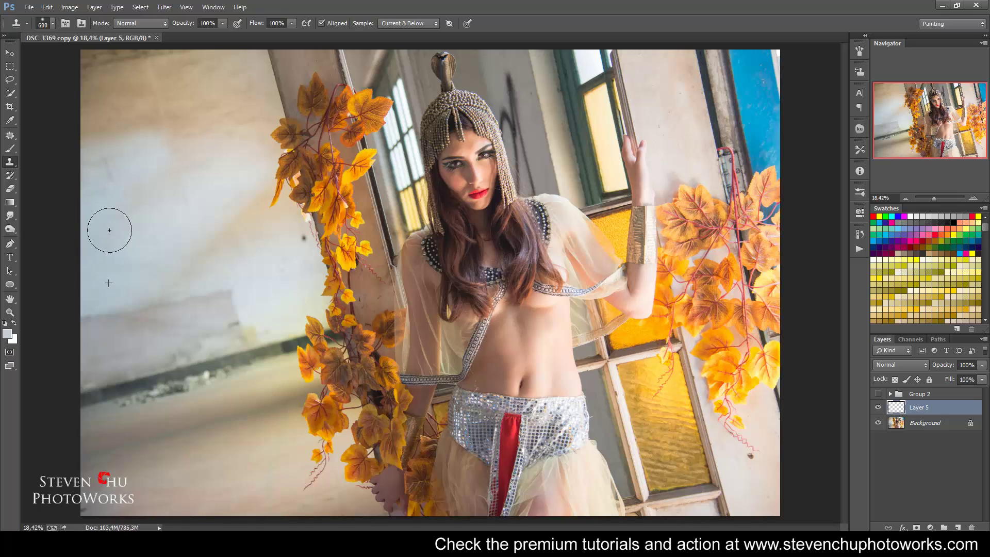
mouse_move(115, 225)
left_mouse_down()
mouse_move(132, 205)
mouse_move(142, 212)
left_mouse_up()
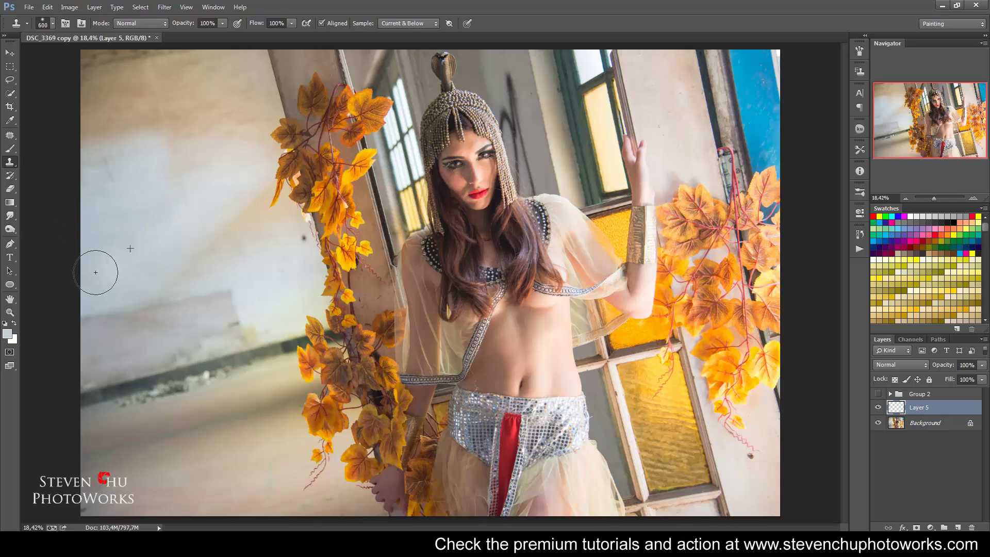
left_click_drag(188, 143, 115, 183)
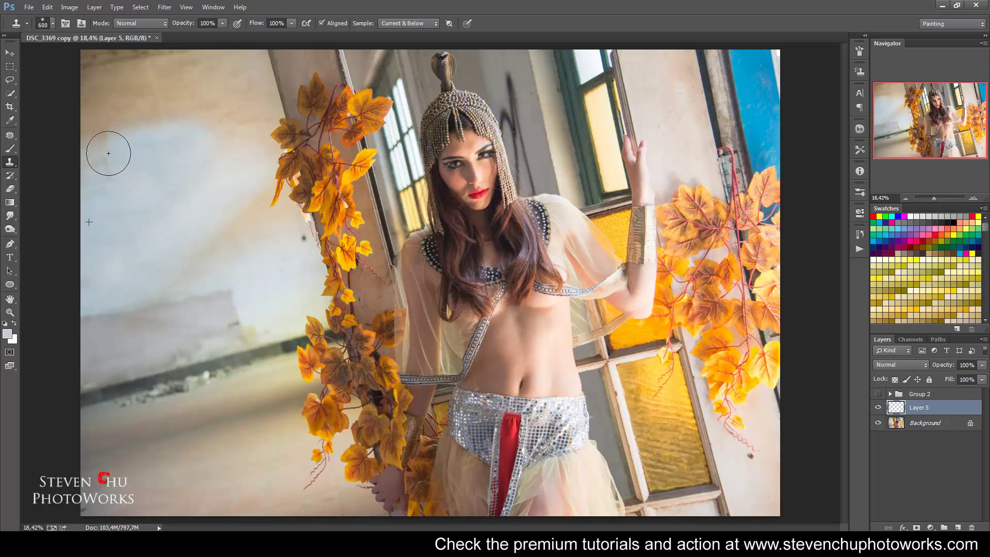
Undo the hard-edged patch and re-clone the upper-left wall from fresh wall samples.
key("ctrl+z")
left_click(149, 194, "alt")
left_click_drag(121, 162, 155, 125)
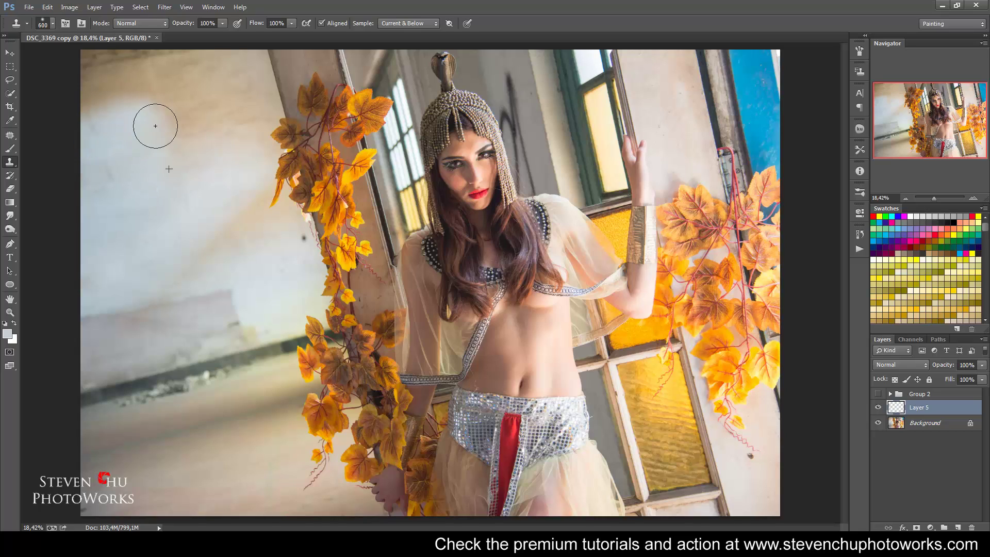
left_click(111, 172, "alt")
mouse_move(137, 163)
left_mouse_down()
mouse_move(188, 144)
mouse_move(161, 119)
left_mouse_up()
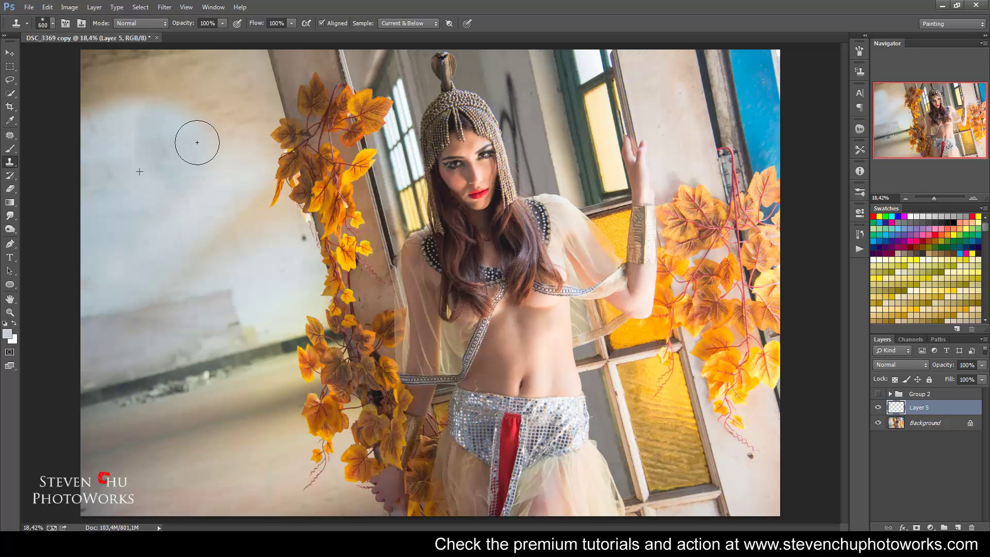
key("v")
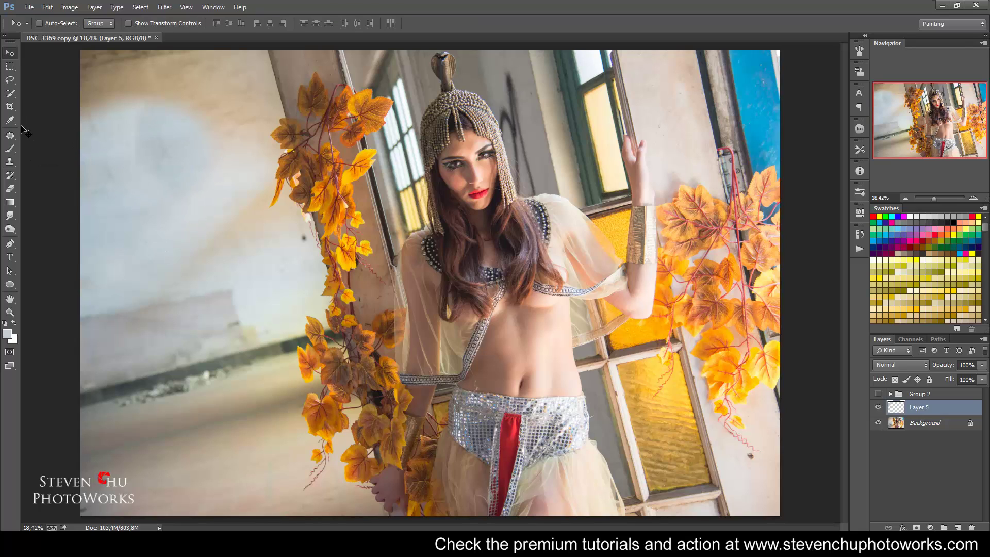
Mark the cloned patch with a red circle and cross, then delete Layer 5.
left_click(10, 149)
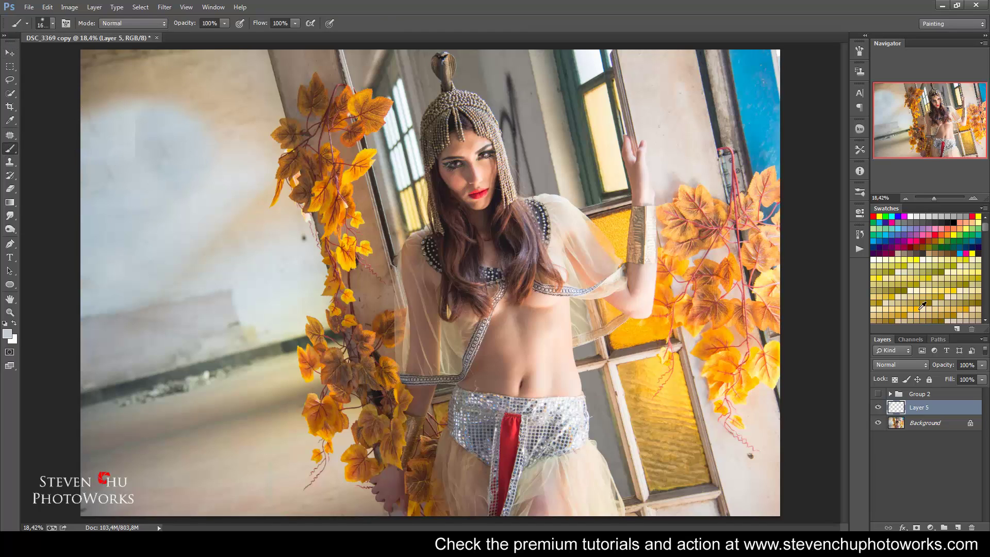
left_click(873, 216)
key("bracketleft")
key("bracketleft")
key("bracketleft")
left_click_drag(153, 99, 202, 109)
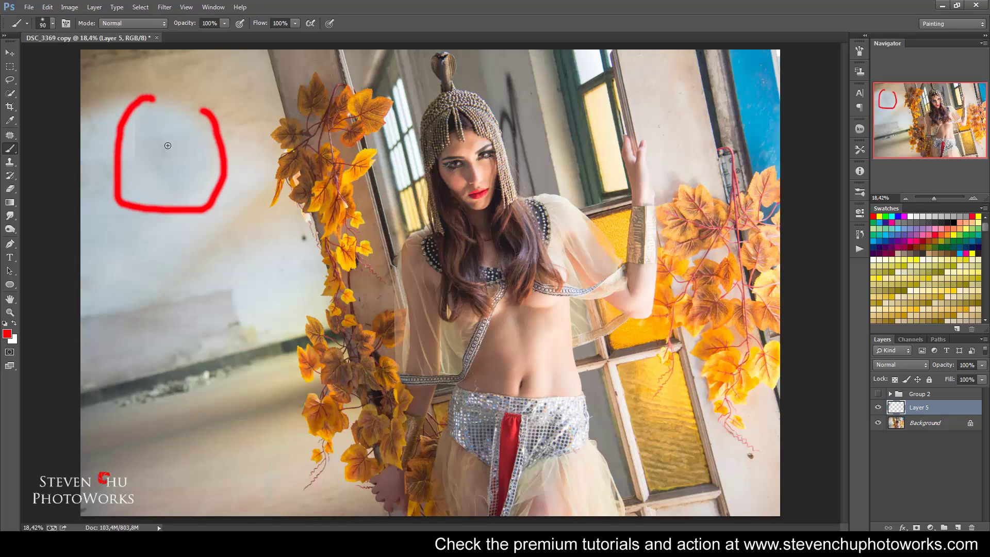
mouse_move(156, 107)
left_mouse_down()
mouse_move(204, 111)
mouse_move(113, 233)
left_mouse_up()
left_click_drag(123, 145, 235, 228)
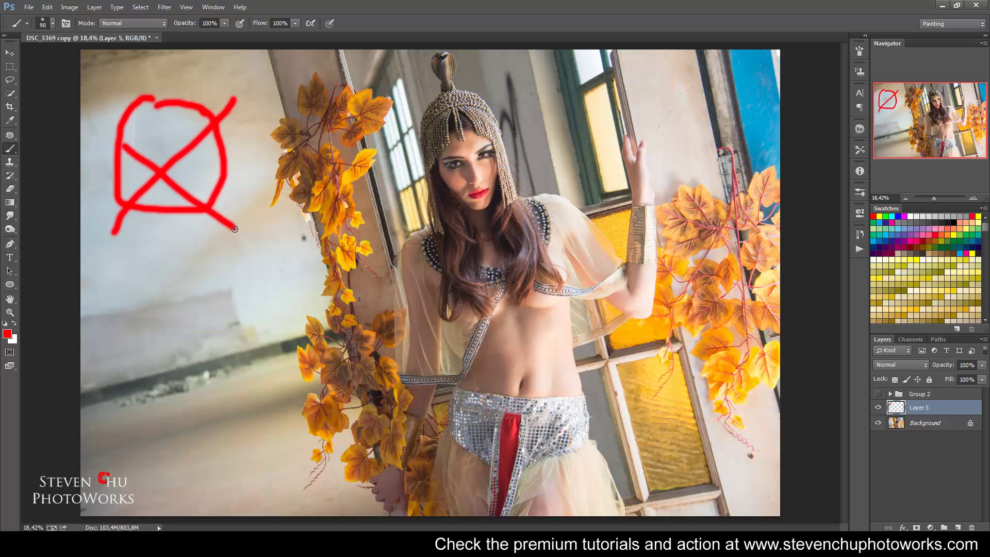
key("v")
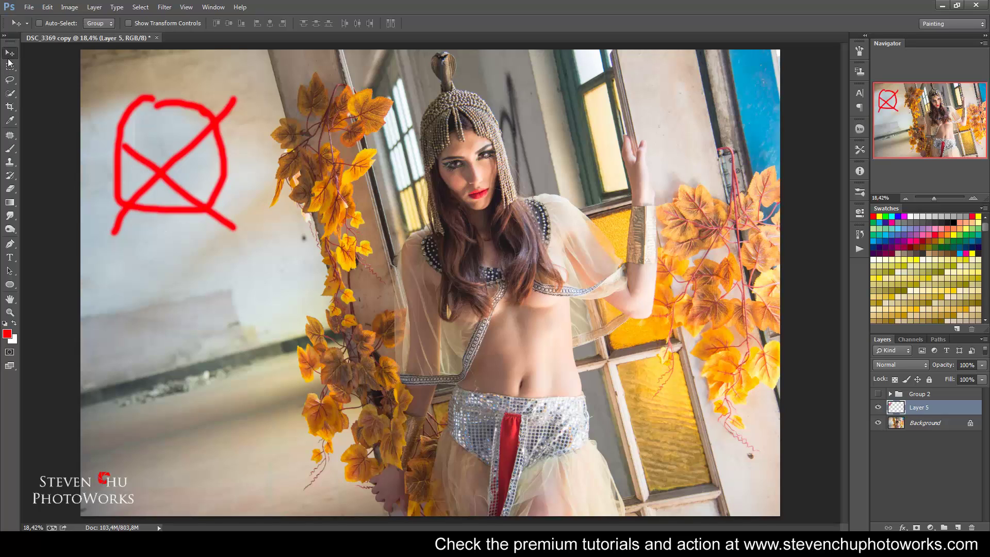
left_click_drag(946, 405, 971, 526)
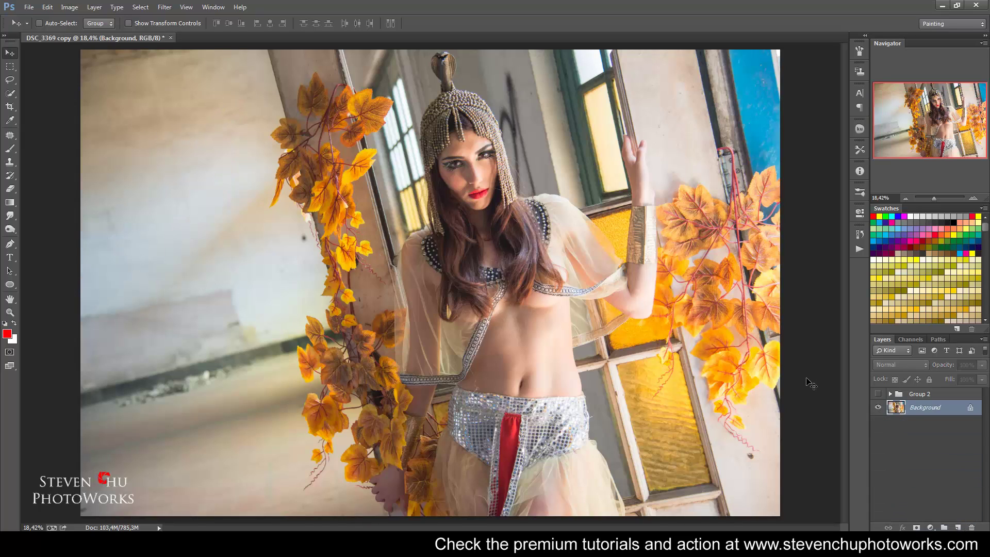
Duplicate Background twice, name the copies Wall Color and Wall Texture, hide Wall Texture, and select Wall Color.
key("ctrl+j")
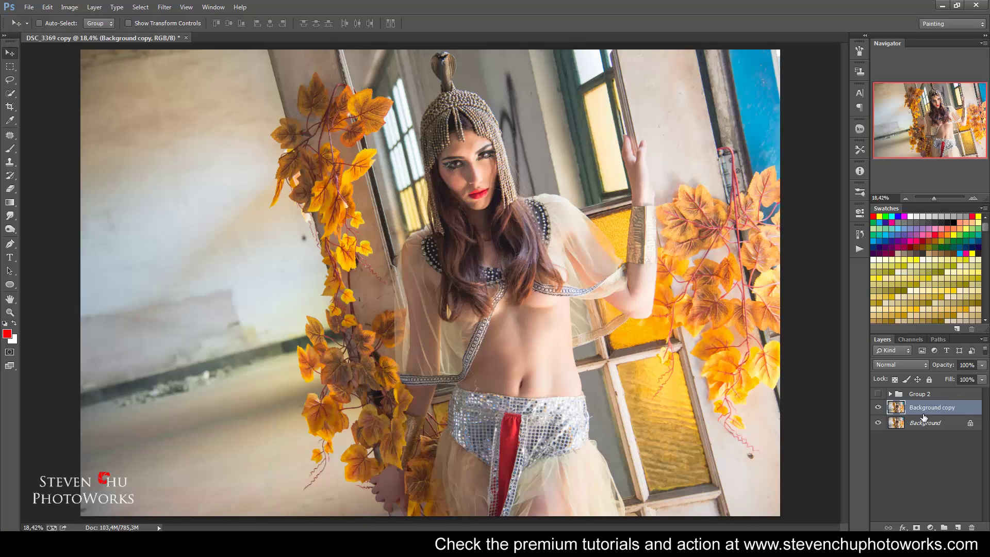
key("ctrl+j")
double_click(925, 422)
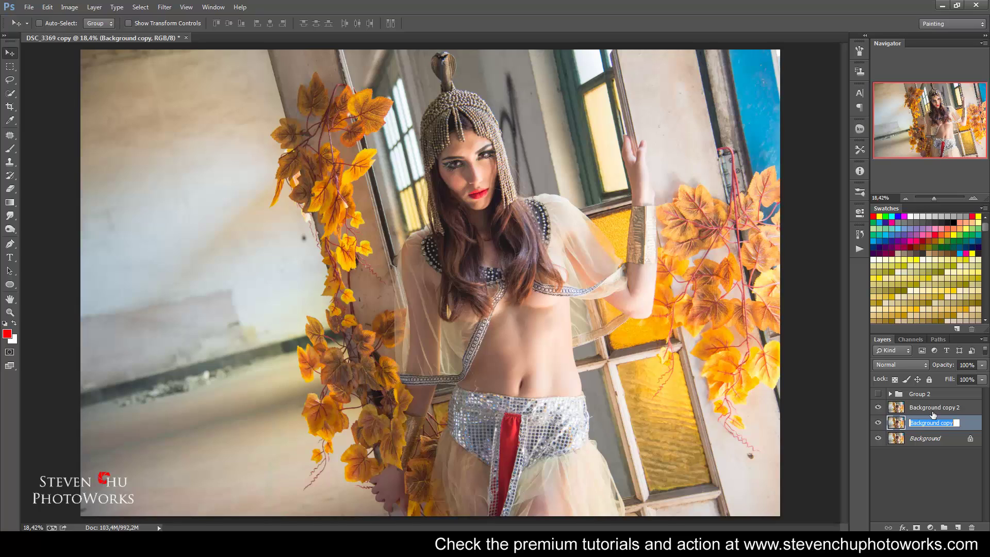
type("Wall Color")
key("Return")
double_click(933, 408)
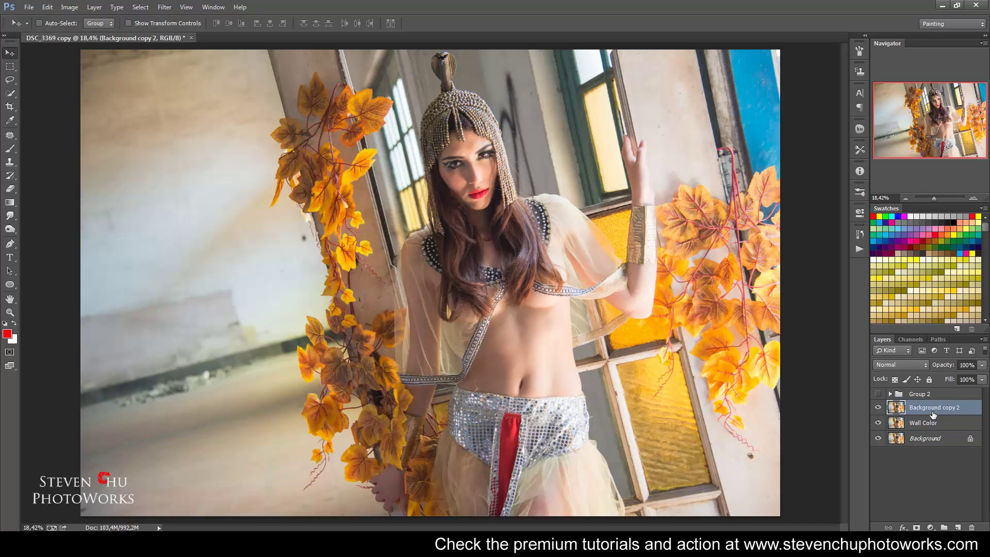
type("Wall Textur")
type("extur")
key("Return")
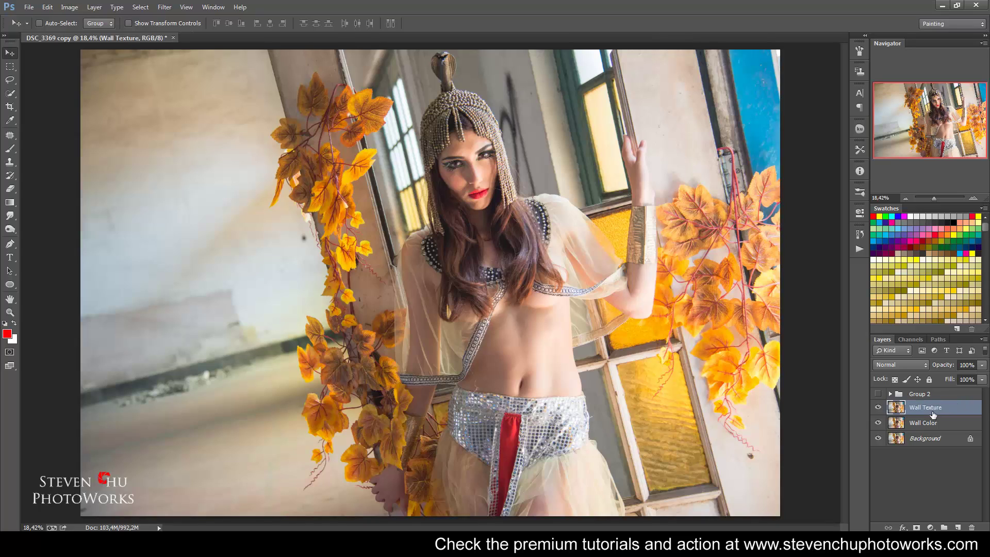
left_click(878, 407)
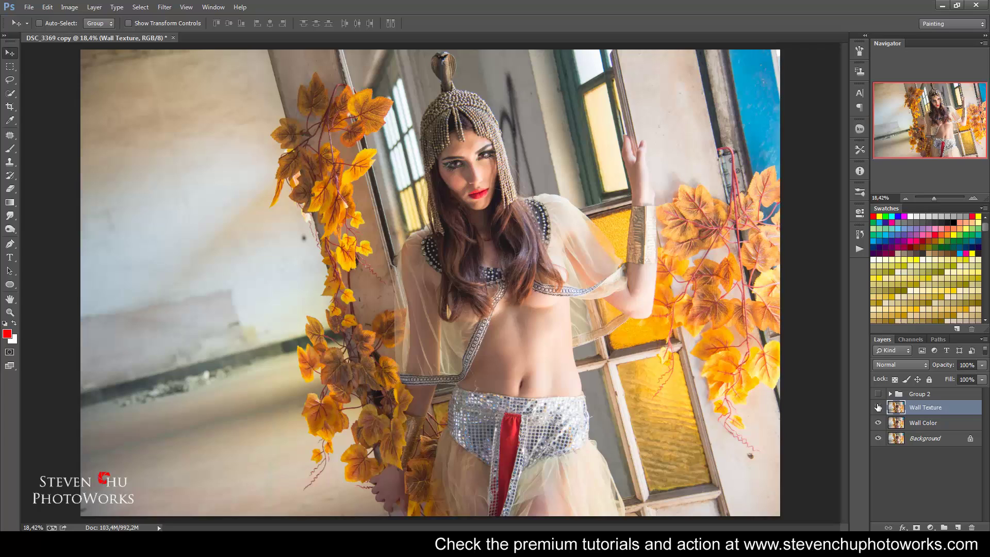
left_click(922, 428)
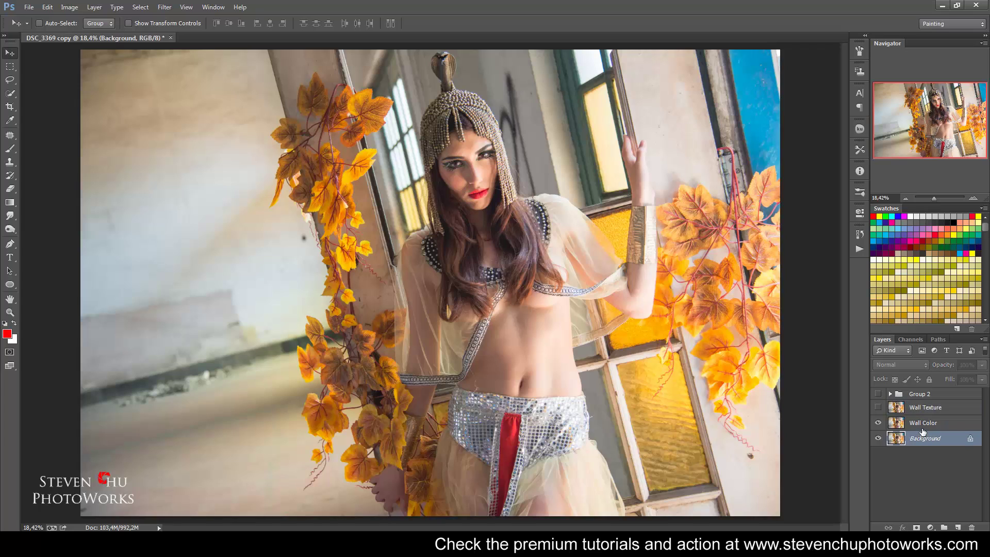
Apply a 20-pixel radius Gaussian Blur to the Wall Color layer.
left_click(166, 8)
mouse_move(240, 150)
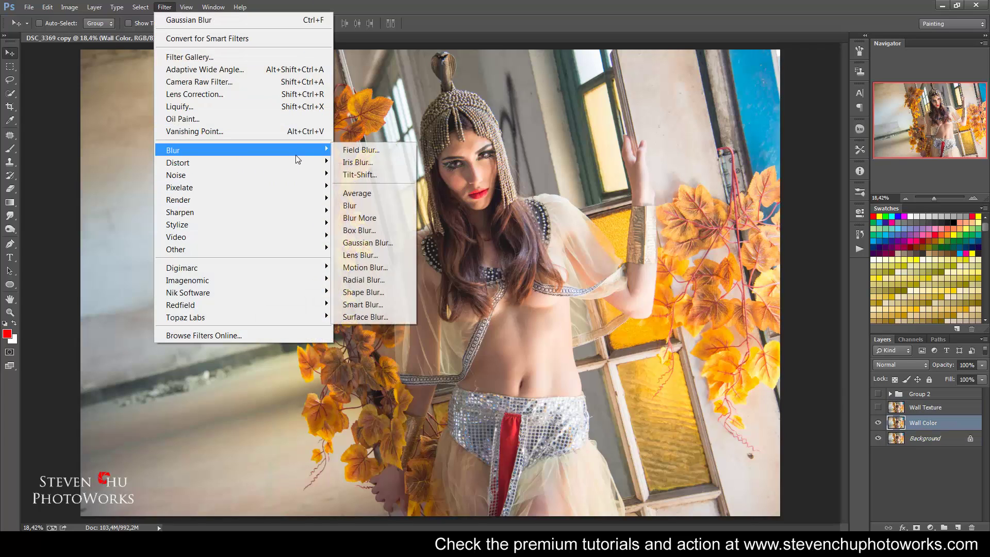
left_click(388, 241)
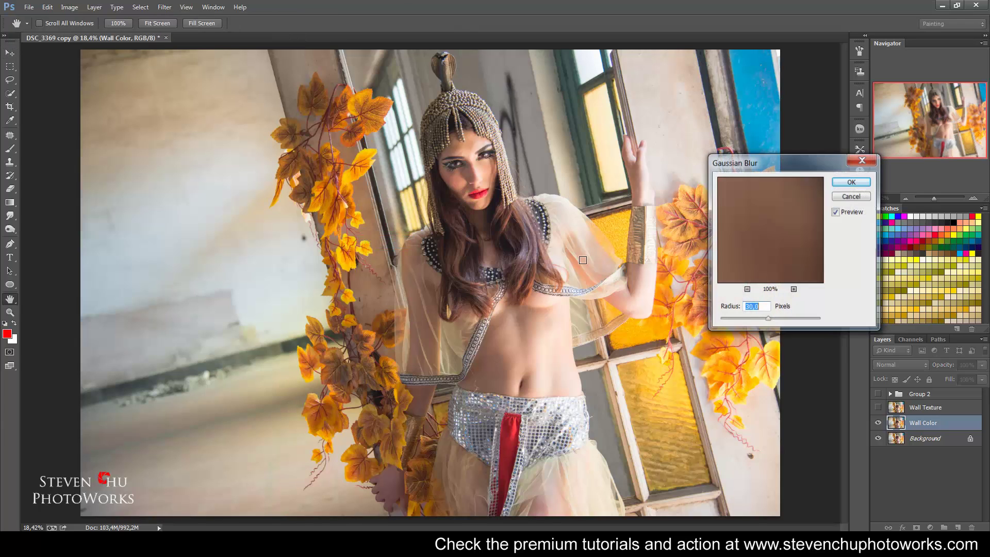
left_click_drag(765, 320, 762, 320)
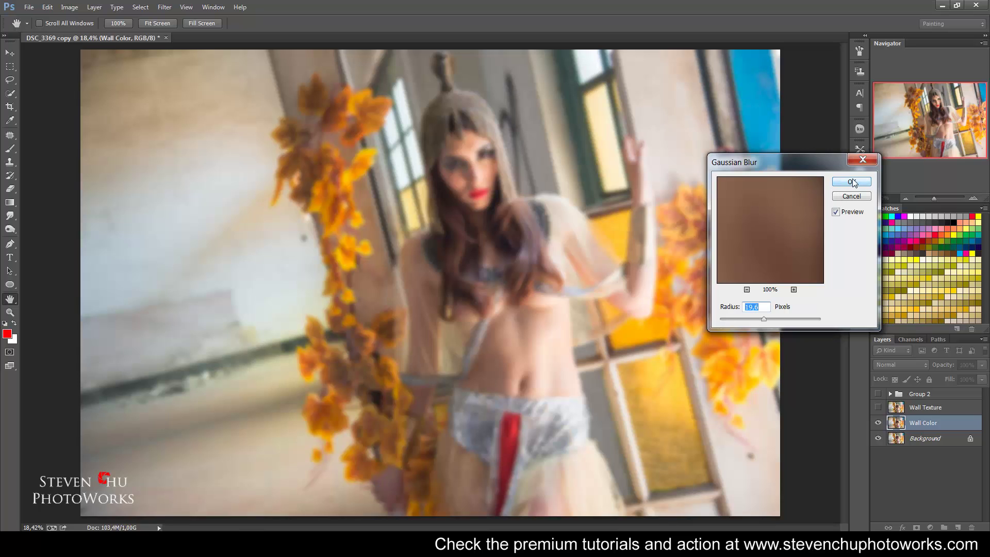
type("20")
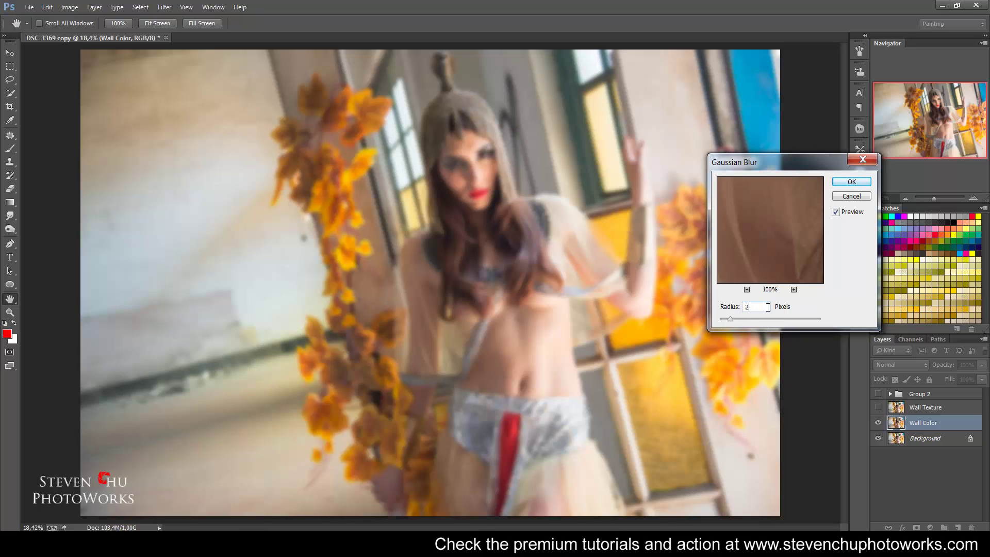
left_click(850, 182)
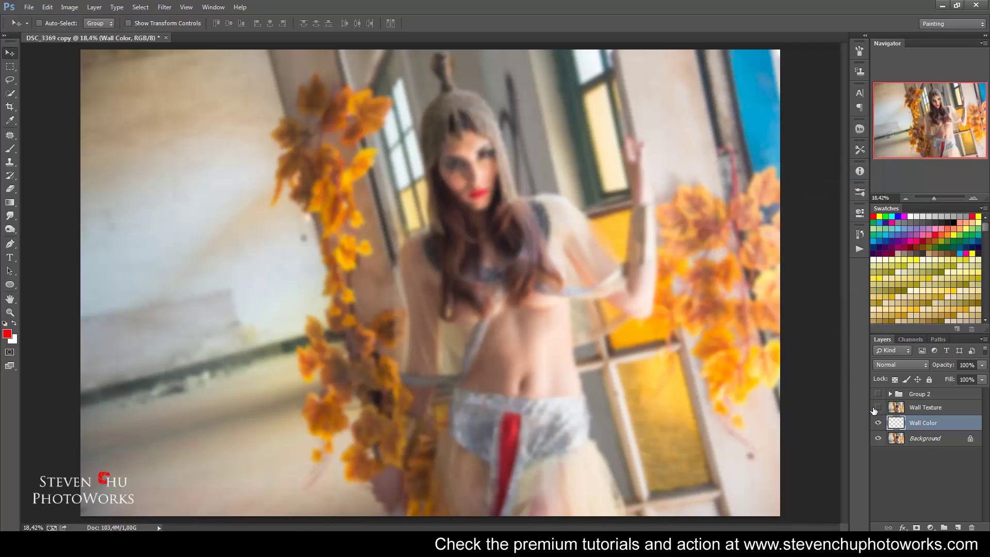
Show and select Wall Texture, then Apply Image from Wall Color with Invert, Add and Scale 2.
left_click(877, 410)
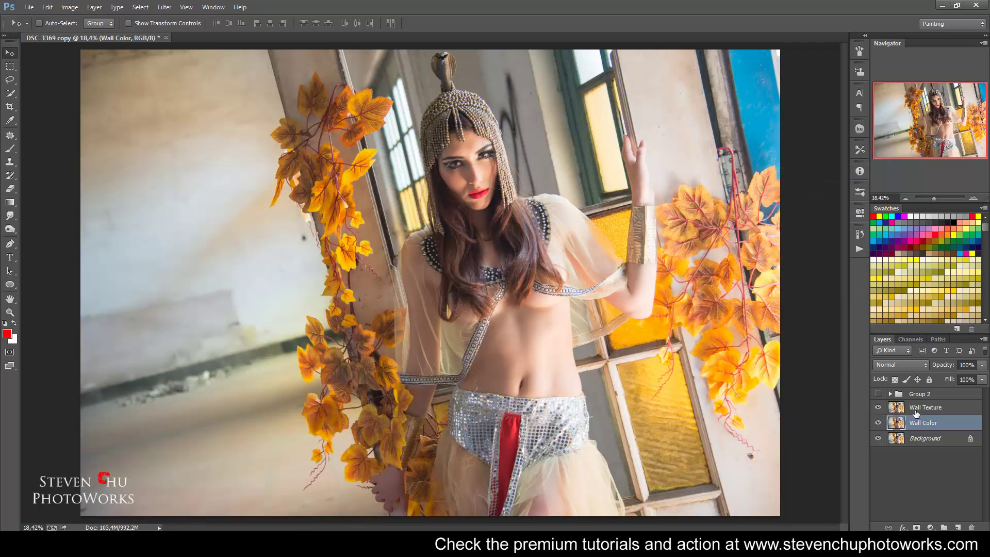
left_click(925, 407)
left_click(80, 7)
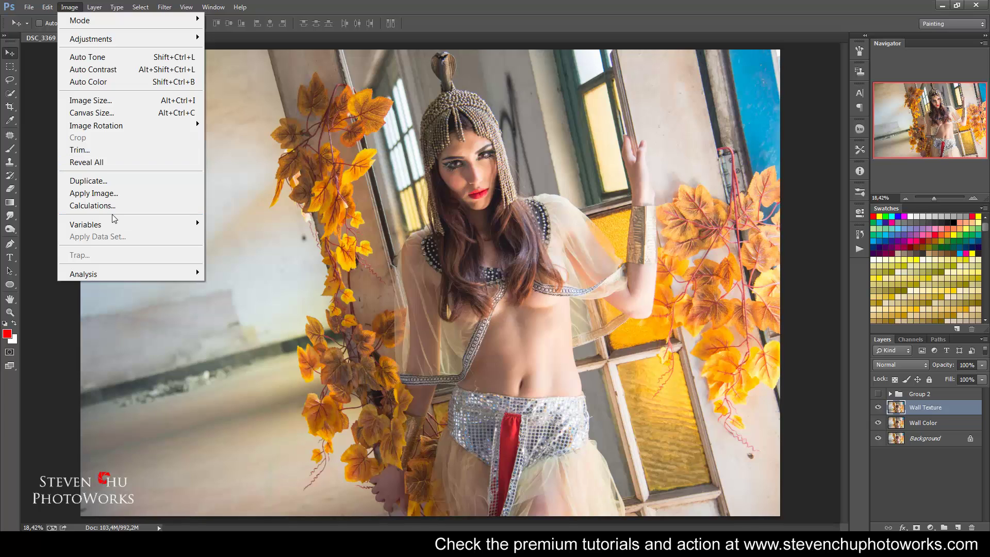
left_click(111, 193)
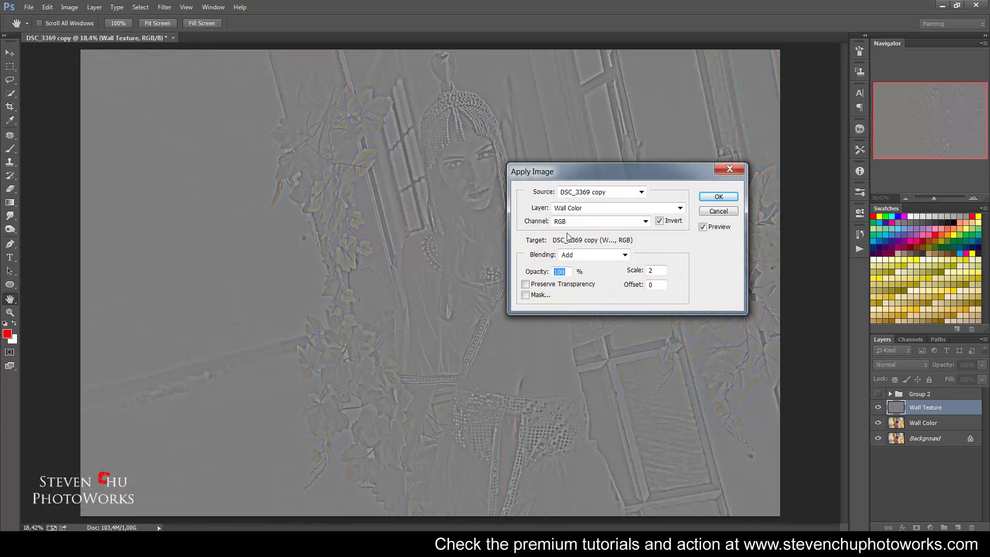
left_click(610, 210)
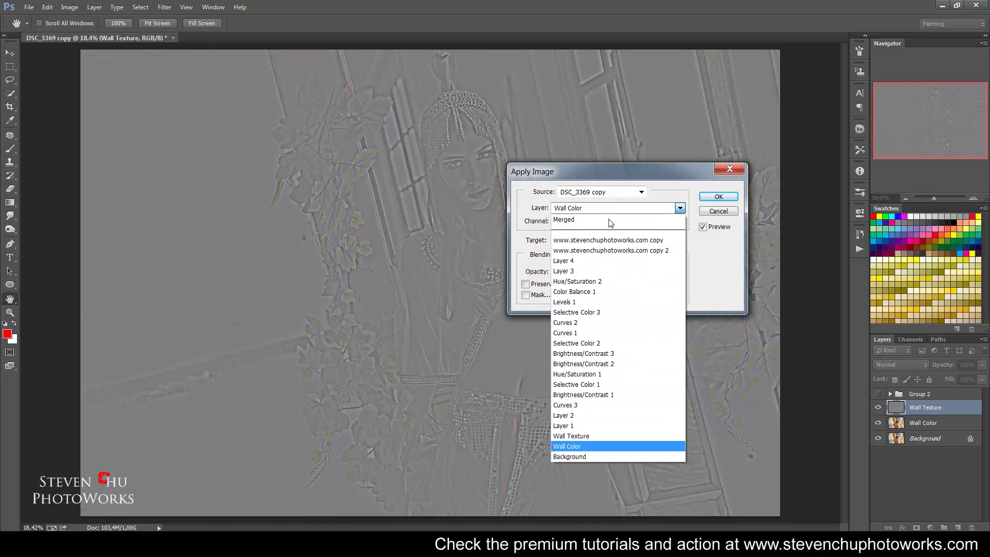
left_click(598, 444)
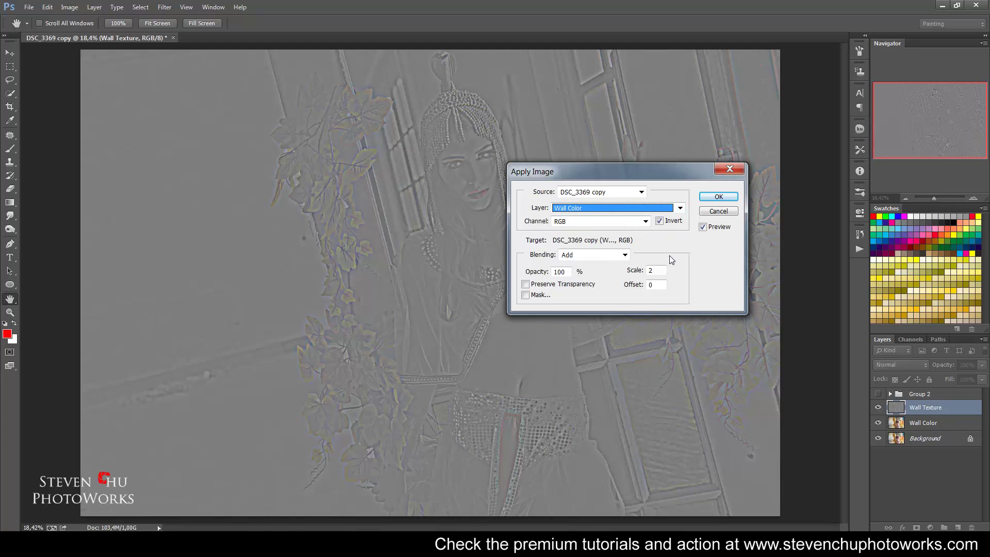
left_click(616, 255)
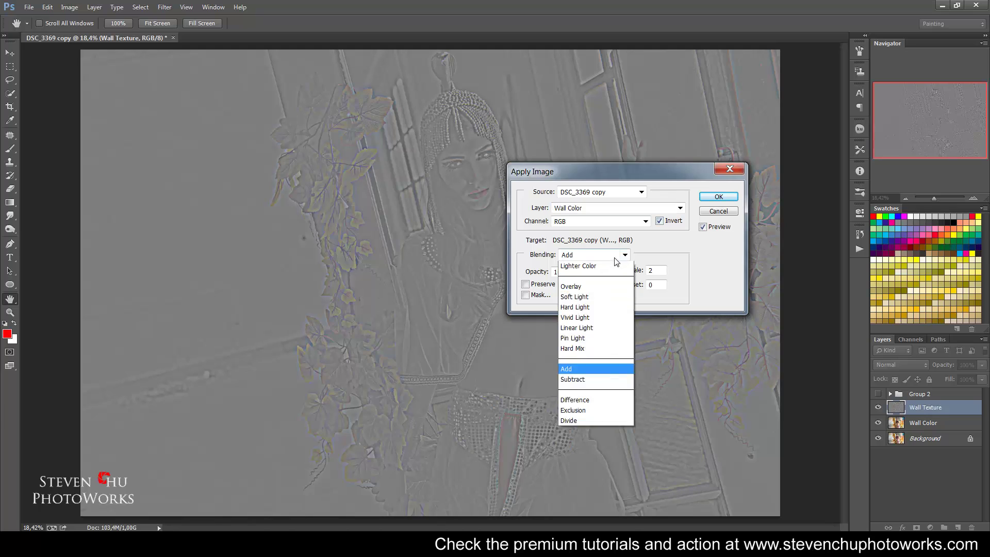
left_click(615, 258)
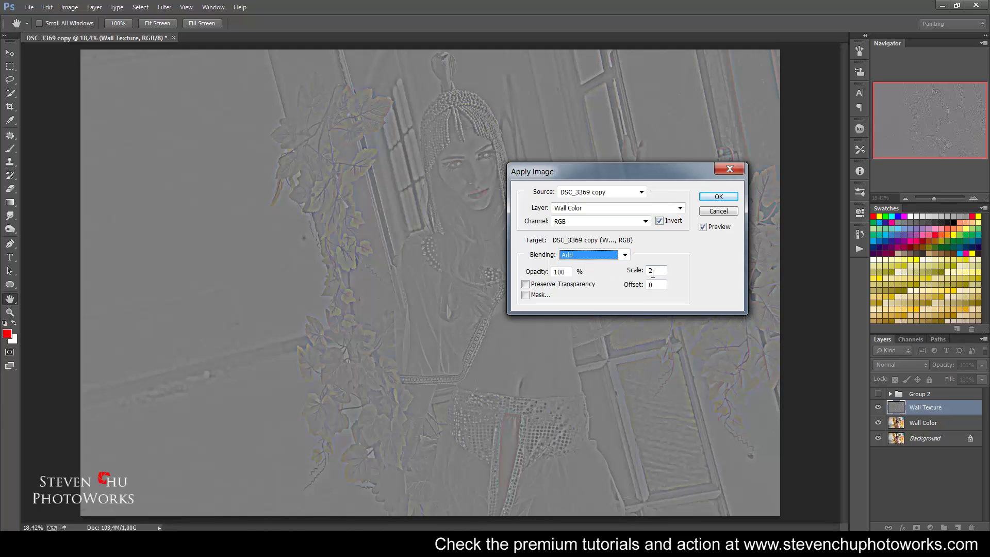
left_click(718, 197)
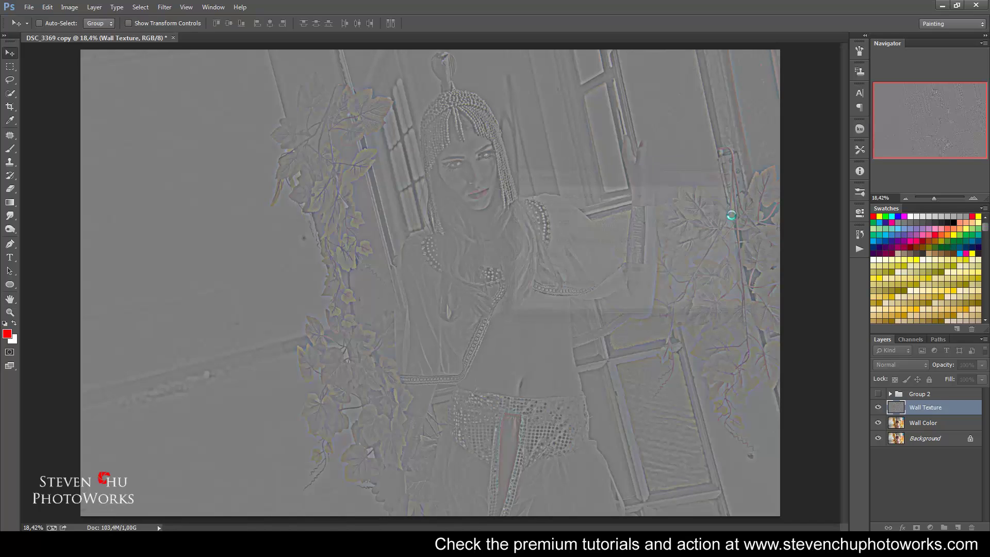
Set Wall Texture to Linear Light, then select Wall Color and sample the pale wall tone.
left_click(907, 365)
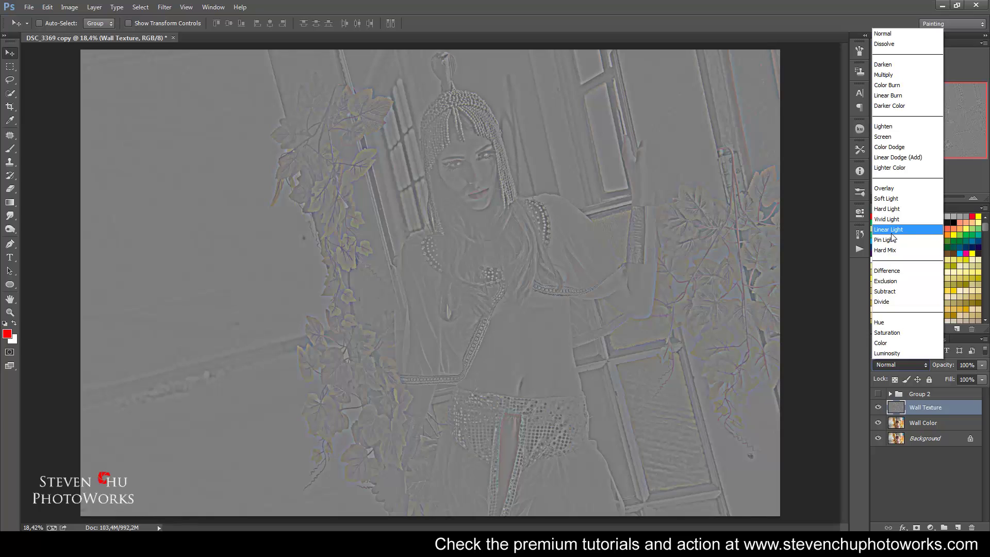
left_click(891, 230)
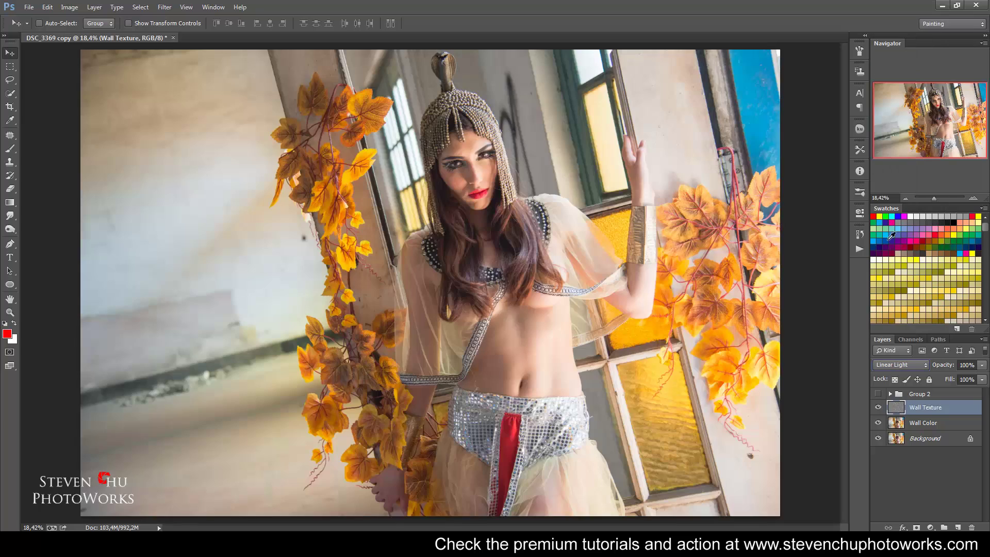
left_click(949, 423)
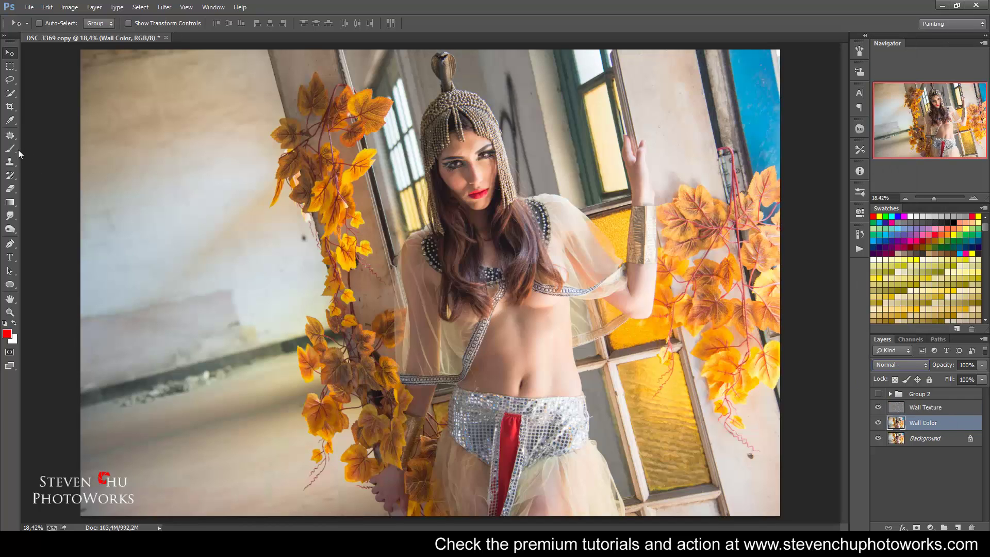
left_click(10, 120)
left_click(173, 212)
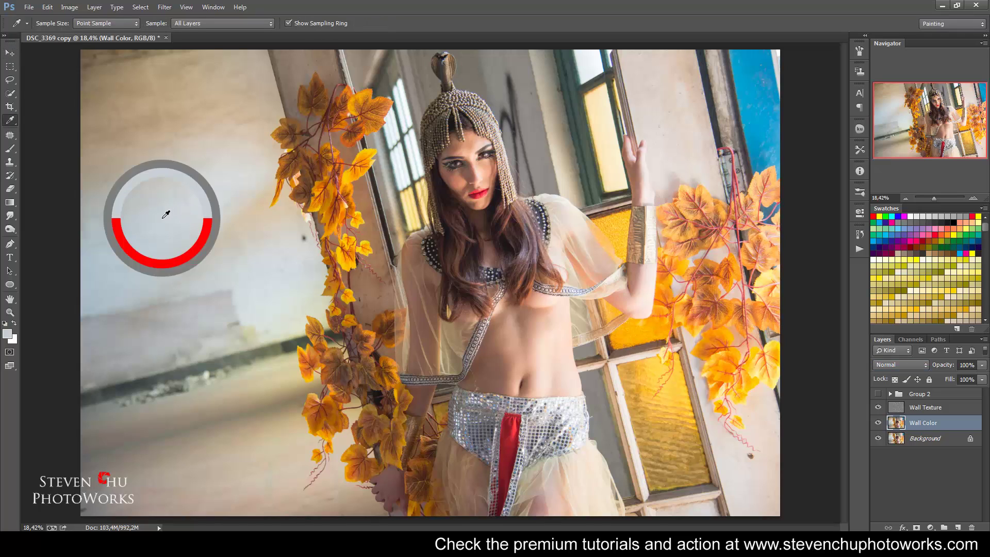
left_click(10, 149)
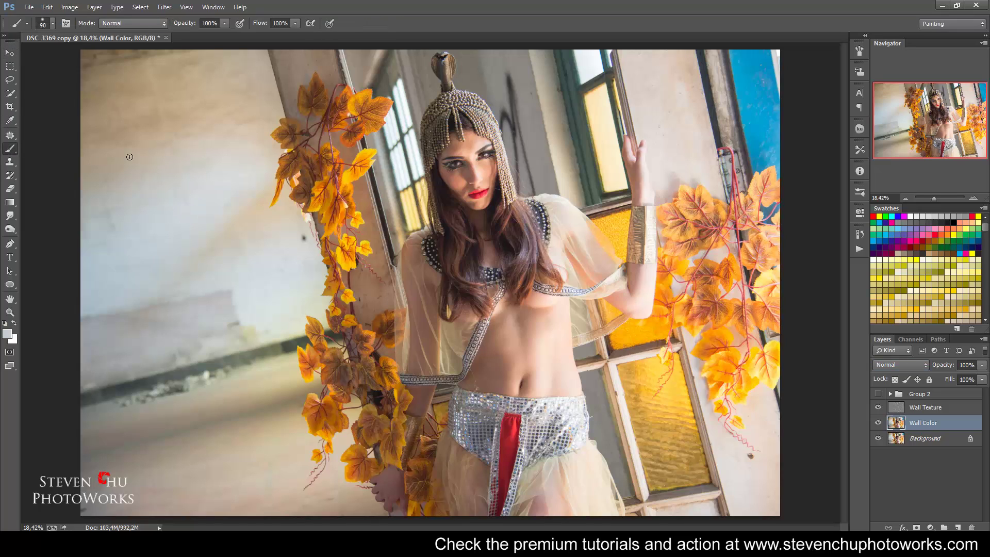
Paint sampled pale grey over the upper-left wall and the dark spot beside the vine.
key("bracketright")
key("bracketright")
key("bracketright")
key("bracketright")
key("bracketright")
key("bracketright")
mouse_move(110, 165)
left_mouse_down()
mouse_move(117, 180)
mouse_move(66, 56)
mouse_move(166, 66)
mouse_move(220, 123)
mouse_move(217, 165)
mouse_move(137, 283)
mouse_move(232, 287)
mouse_move(18, 336)
left_mouse_up()
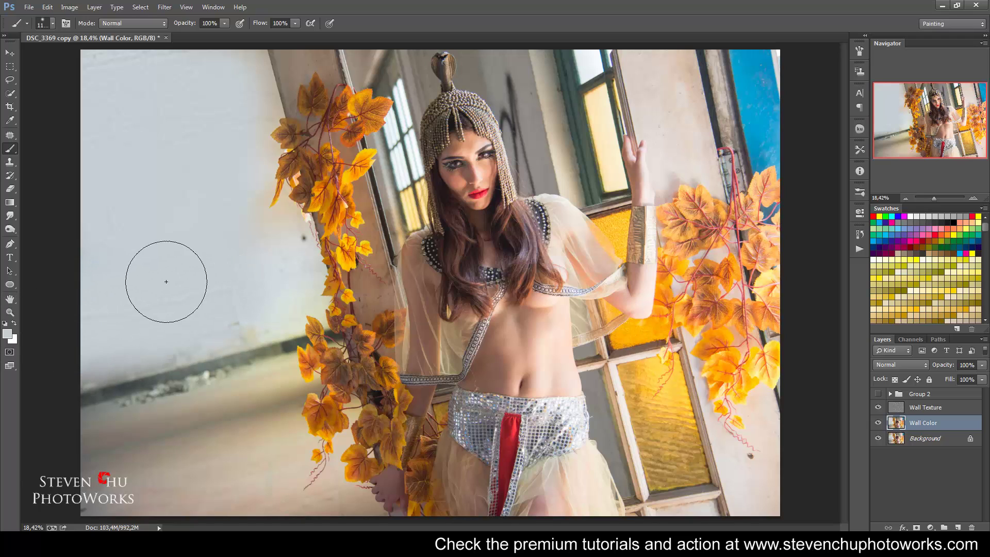
key("bracketleft")
key("bracketleft")
key("bracketleft")
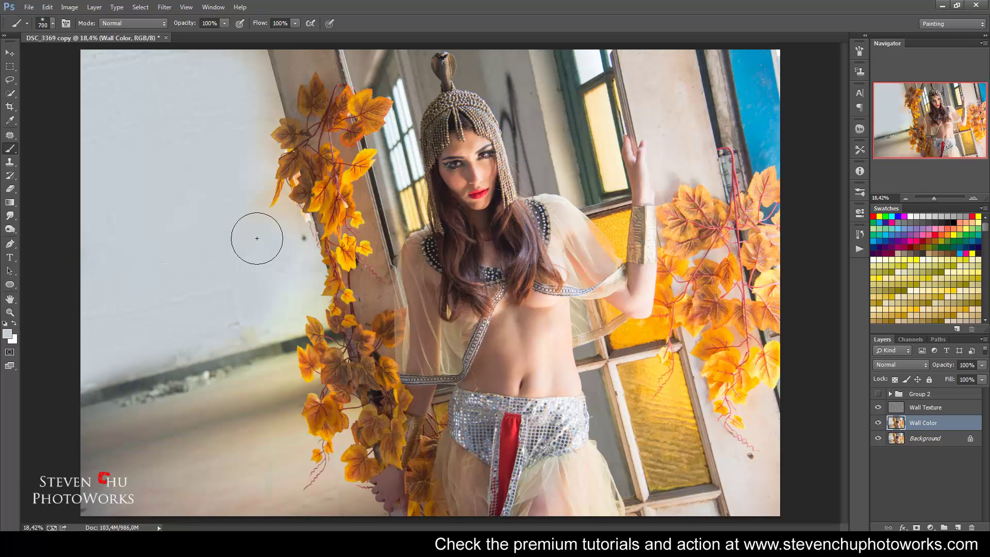
key("bracketleft")
key("bracketleft")
key("bracketleft")
mouse_move(279, 228)
left_mouse_down()
mouse_move(296, 237)
mouse_move(287, 312)
left_mouse_up()
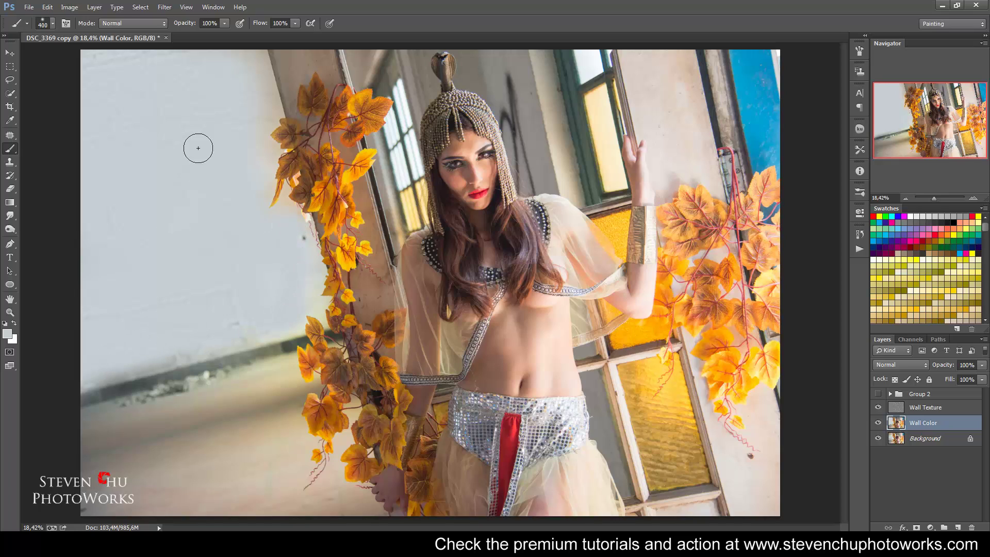
mouse_move(261, 170)
left_mouse_down()
mouse_move(257, 152)
mouse_move(234, 191)
left_mouse_up()
key("w")
left_click(235, 76)
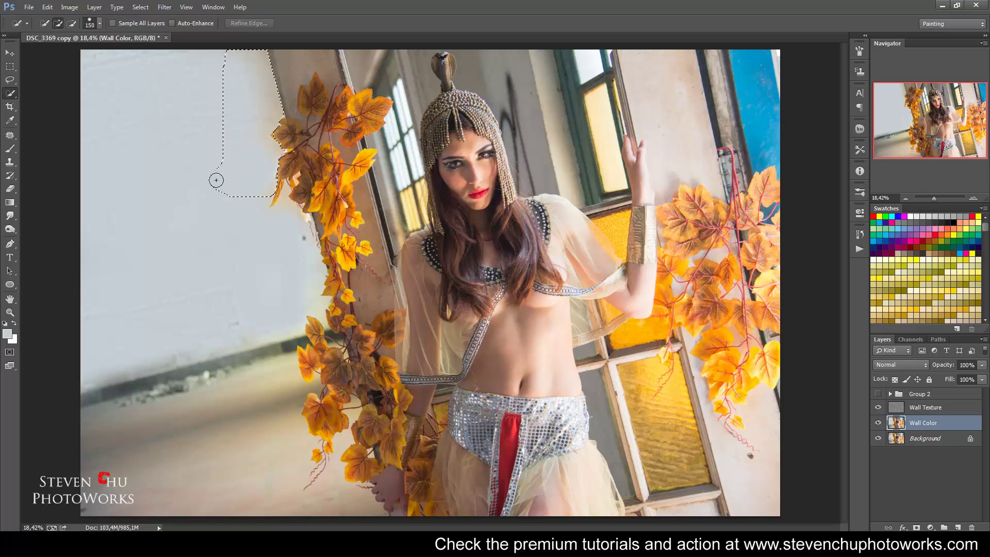
Quick-select the upper-left wall, paint pale tone inside it up to the vine's edge, then deselect.
left_click_drag(234, 191, 139, 77)
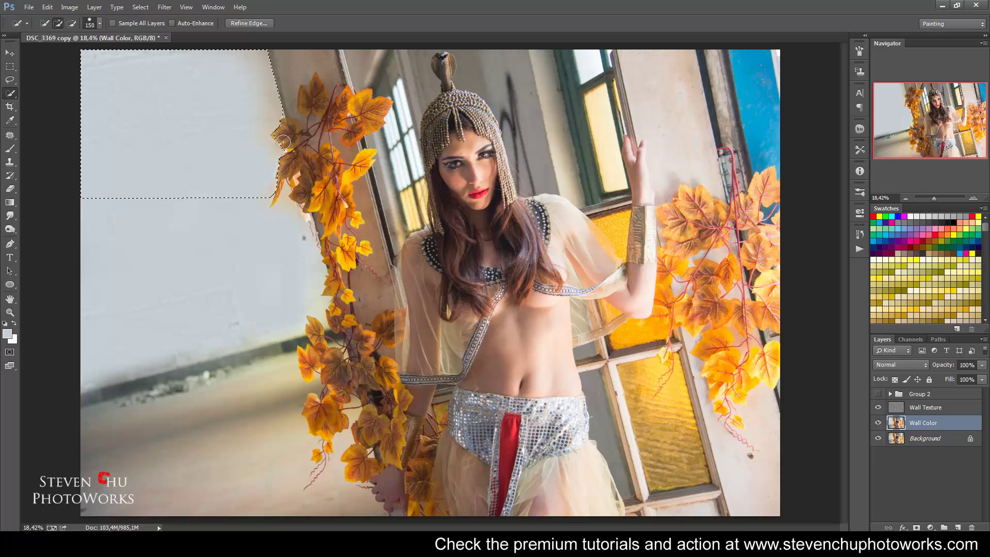
key("bracketleft")
key("bracketleft")
key("bracketleft")
key("alt")
key("b")
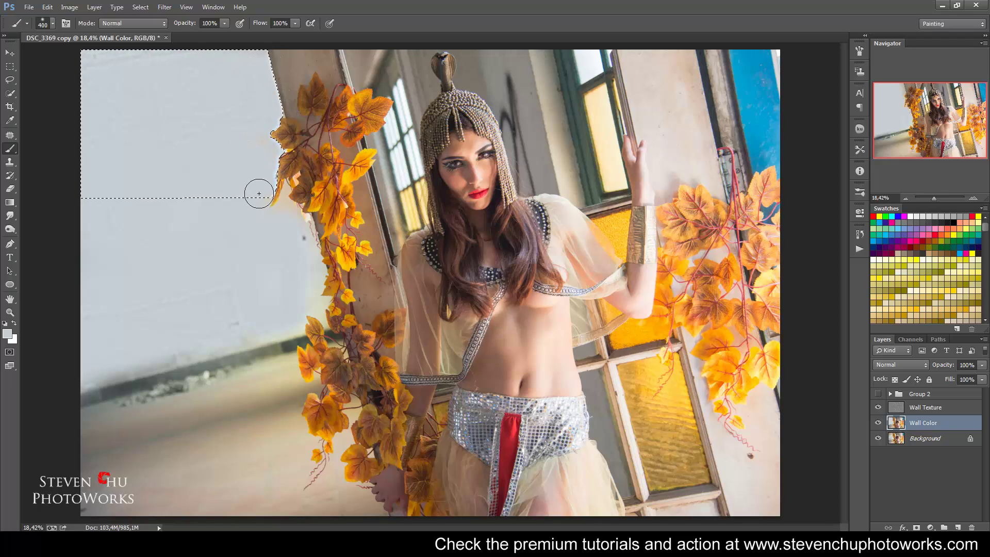
key("ctrl+d")
key("w")
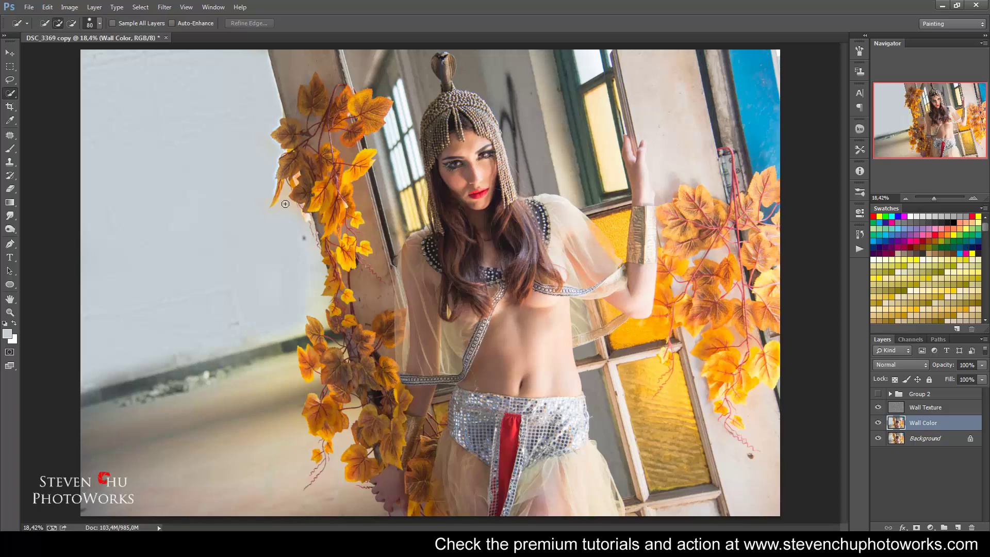
left_click_drag(285, 198, 286, 189)
key("ctrl+d")
Zoom in to inspect the wall beside the vine, zoom back out, and select Wall Texture.
key("v")
key("ctrl+plus")
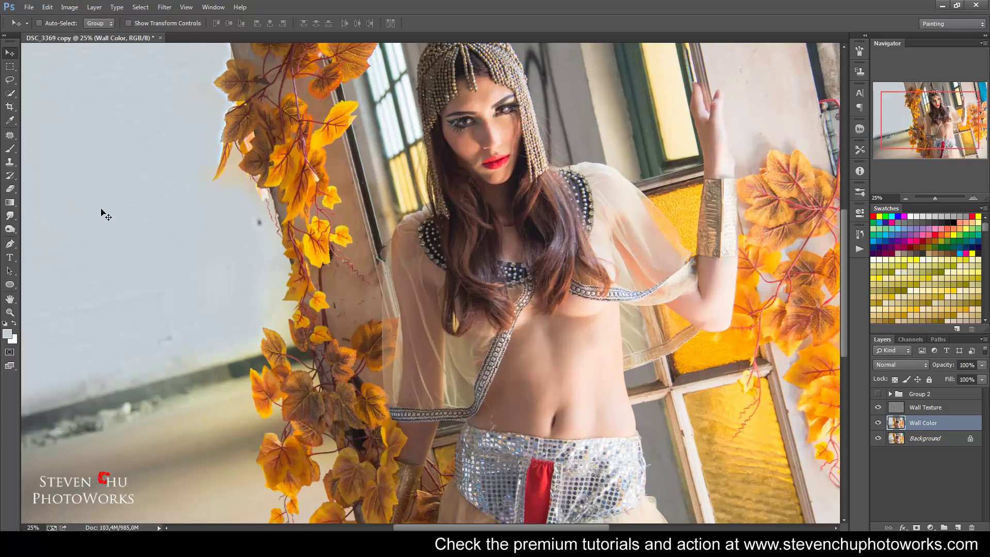
key("ctrl+plus")
left_click_drag(180, 216, 495, 261)
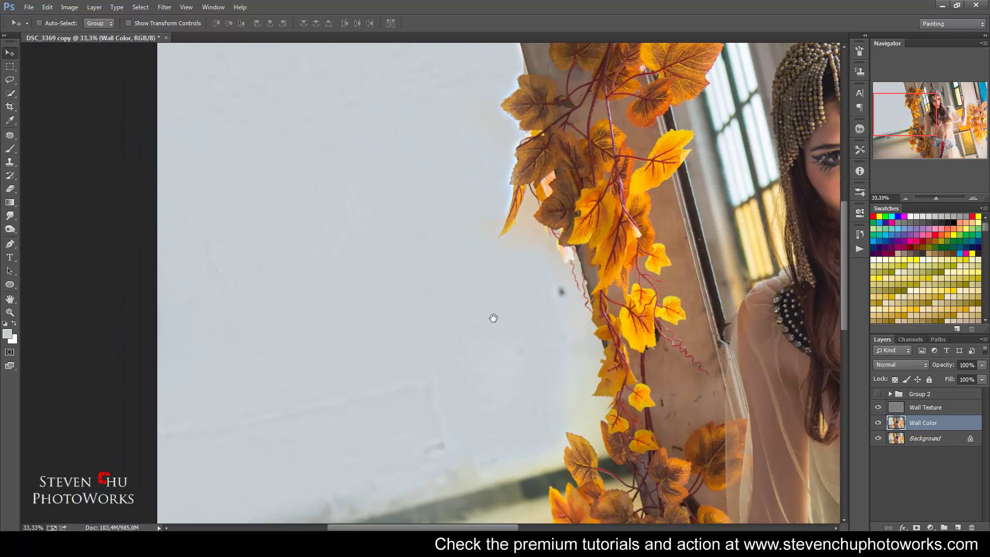
key("b")
key("bracketleft")
key("bracketleft")
key("bracketleft")
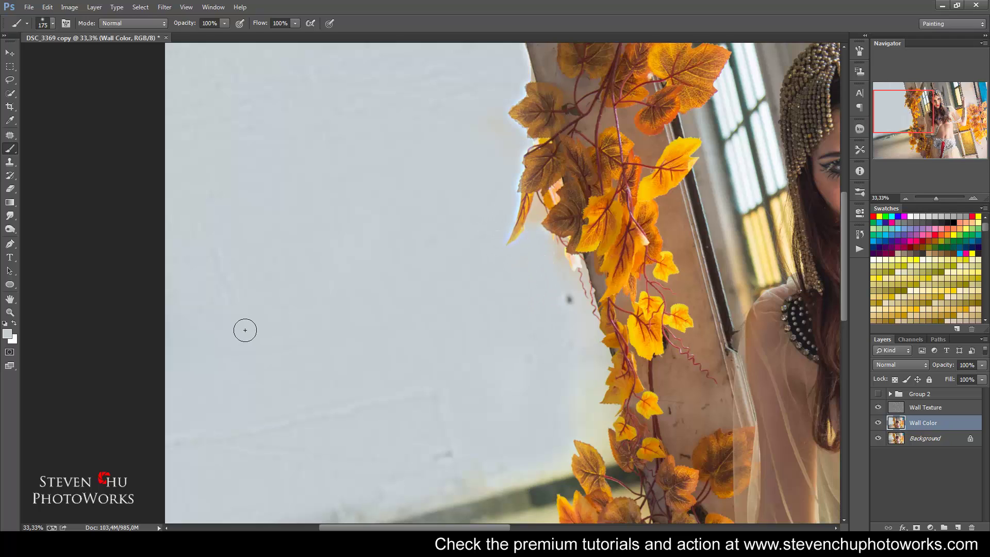
key("ctrl+minus")
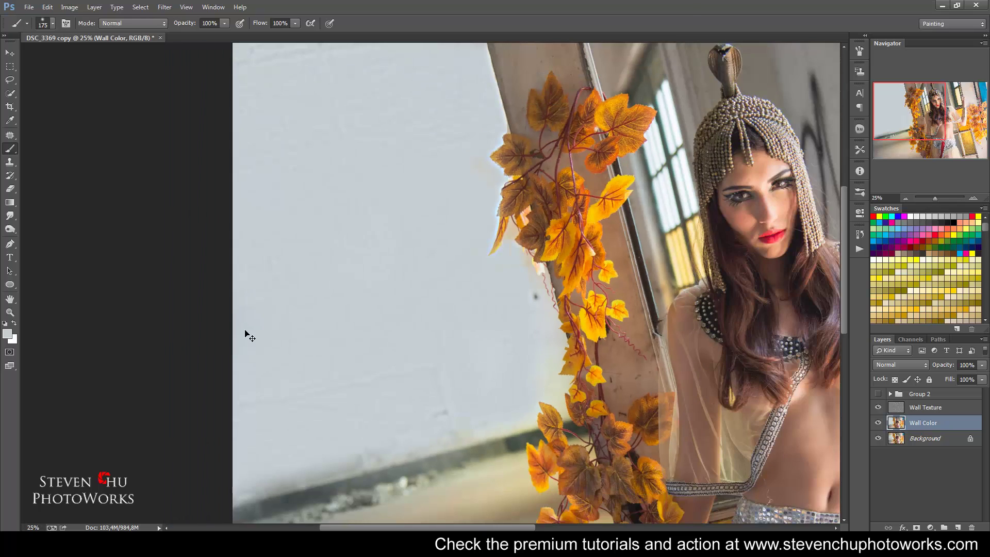
key("ctrl+minus")
key("v")
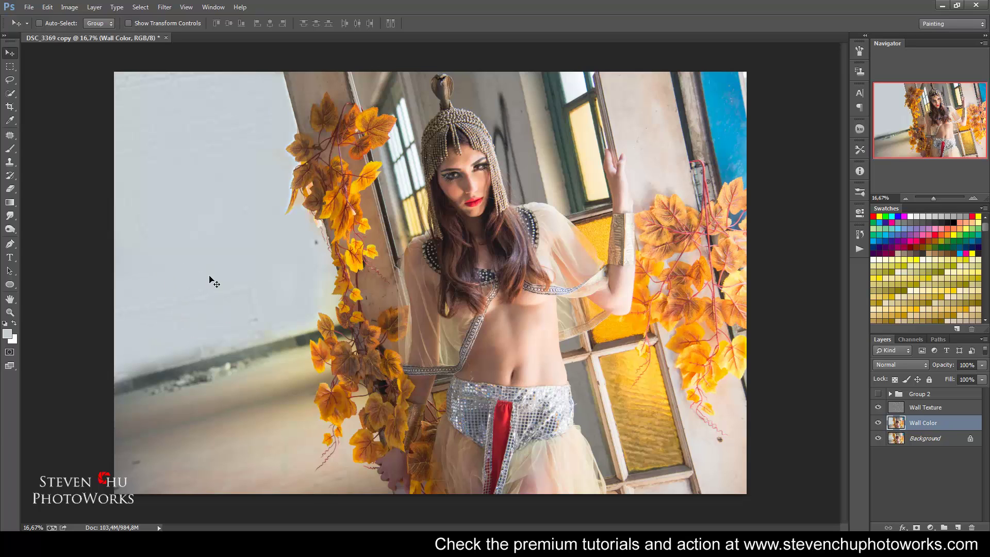
left_click(950, 412)
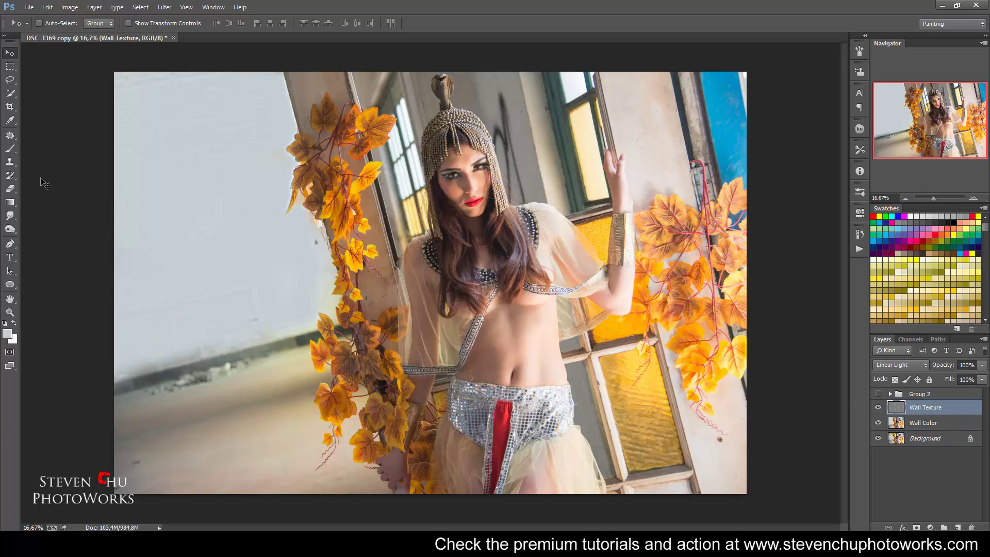
Patch the blotches at the left wall edge with clean wall texture.
left_click(10, 135)
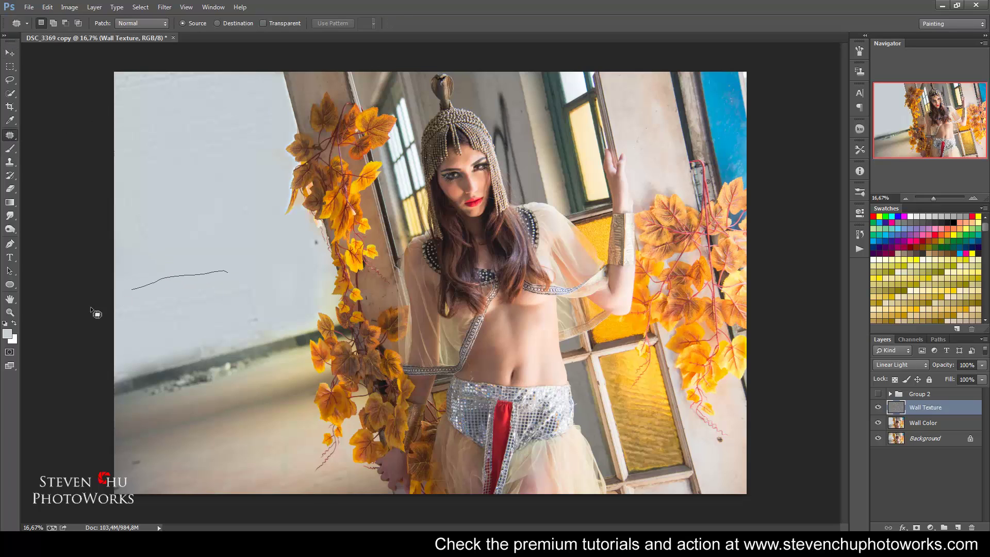
left_click_drag(90, 308, 205, 335)
mouse_move(279, 339)
left_mouse_down()
mouse_move(229, 272)
mouse_move(233, 221)
left_mouse_up()
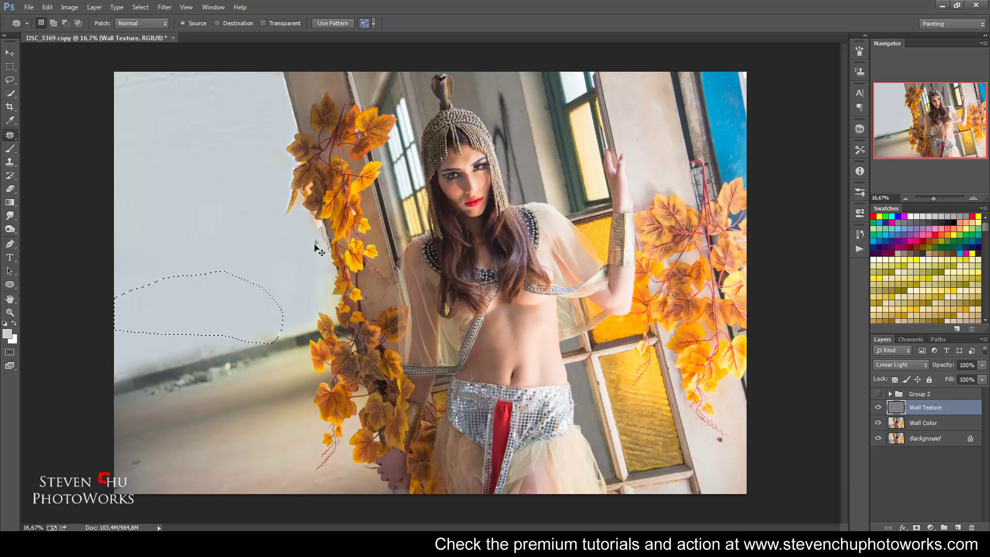
mouse_move(316, 236)
left_mouse_down()
mouse_move(323, 249)
mouse_move(314, 237)
mouse_move(289, 254)
left_mouse_up()
key("ctrl+d")
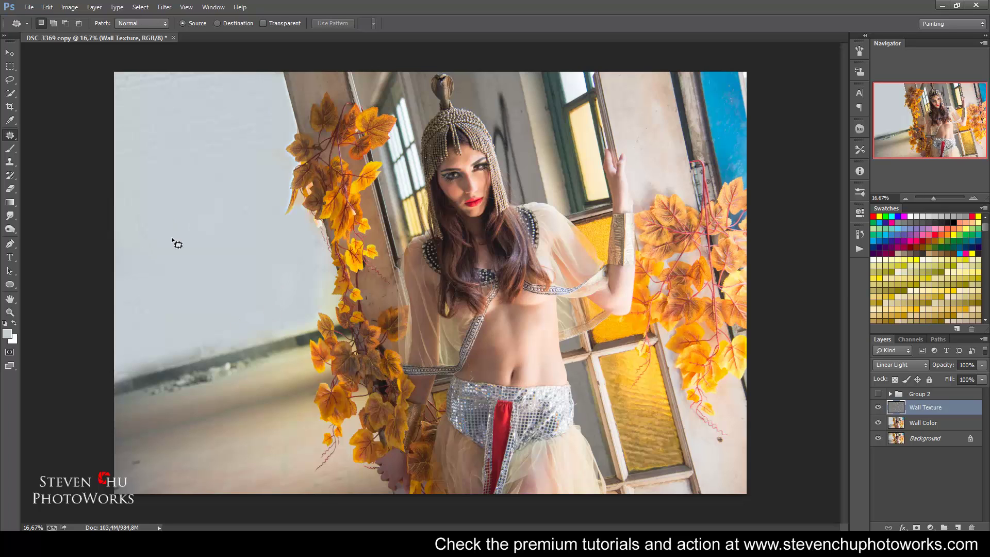
Patch the blotches on the top-left and upper wall, then switch back to Wall Color.
mouse_move(115, 108)
left_mouse_down()
mouse_move(204, 87)
mouse_move(223, 72)
left_mouse_up()
left_click_drag(144, 88, 147, 147)
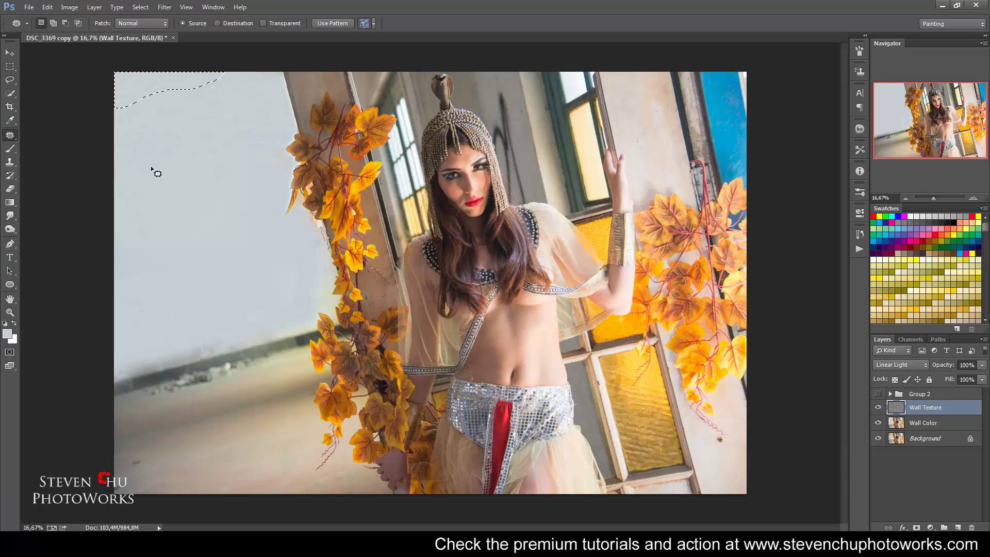
key("ctrl+d")
left_click_drag(213, 84, 275, 141)
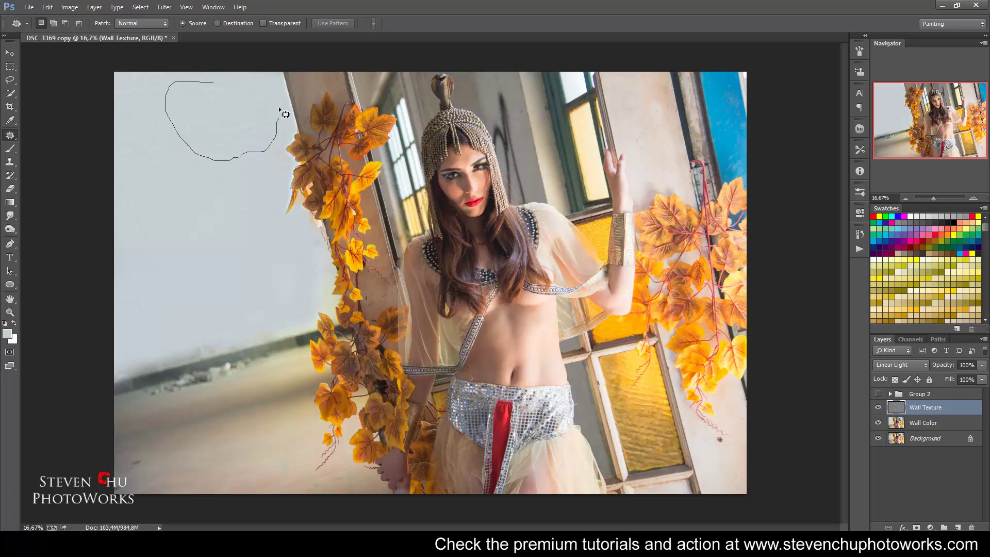
left_click_drag(275, 140, 236, 82)
left_click_drag(227, 112, 224, 237)
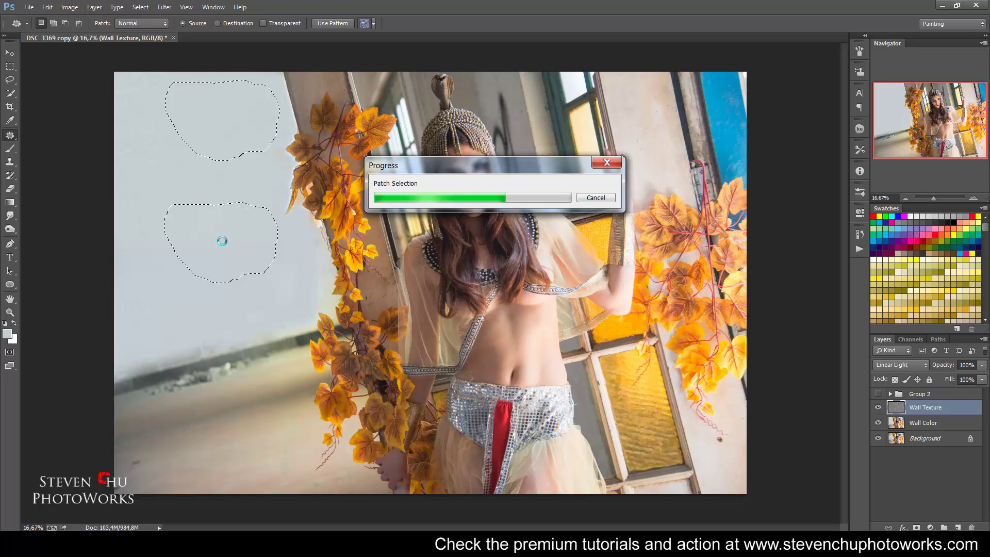
key("ctrl+d")
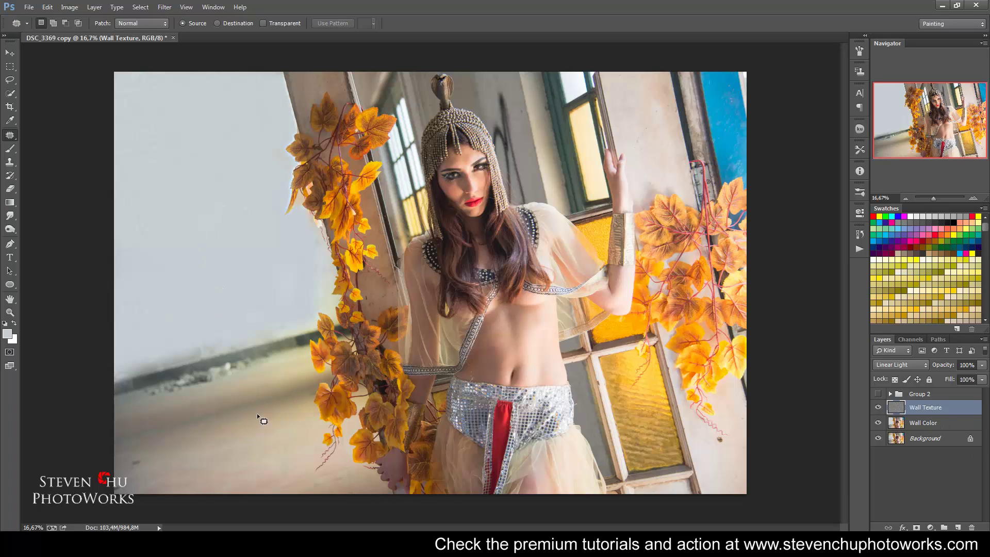
key("alt+bracketleft")
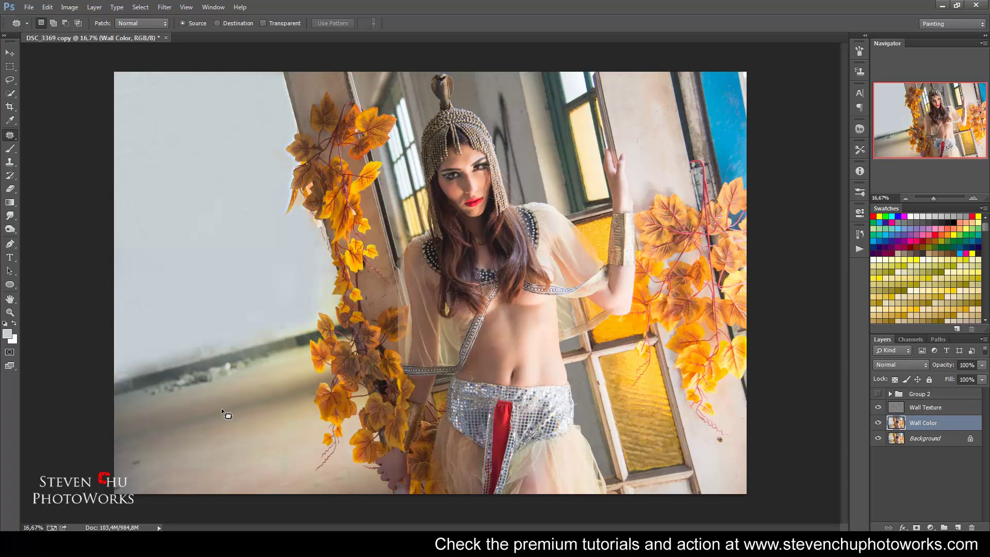
Sample the beige floor colour and paint the lower-left floor with an 800 px brush.
left_click(10, 120)
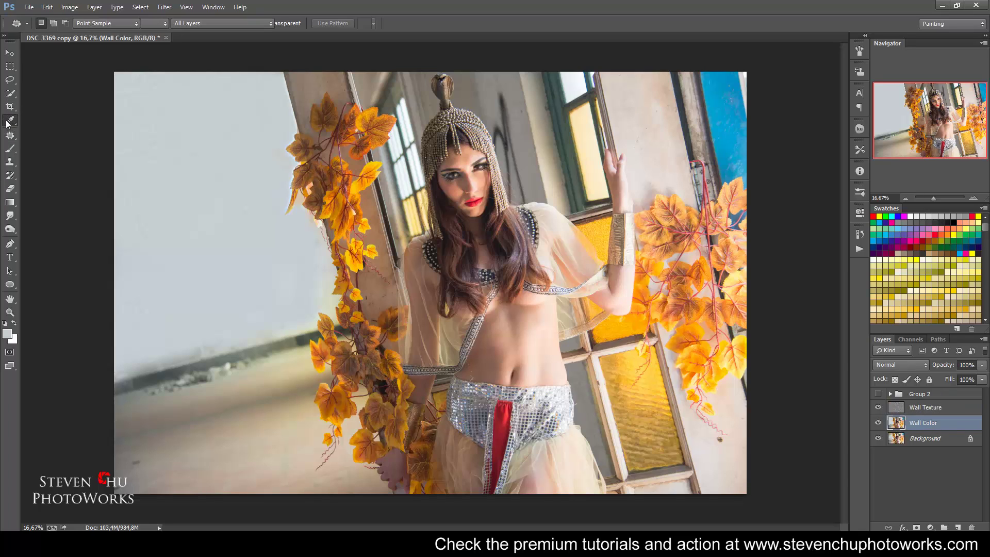
key("b")
left_click(233, 446)
key("bracketright")
key("bracketright")
key("bracketright")
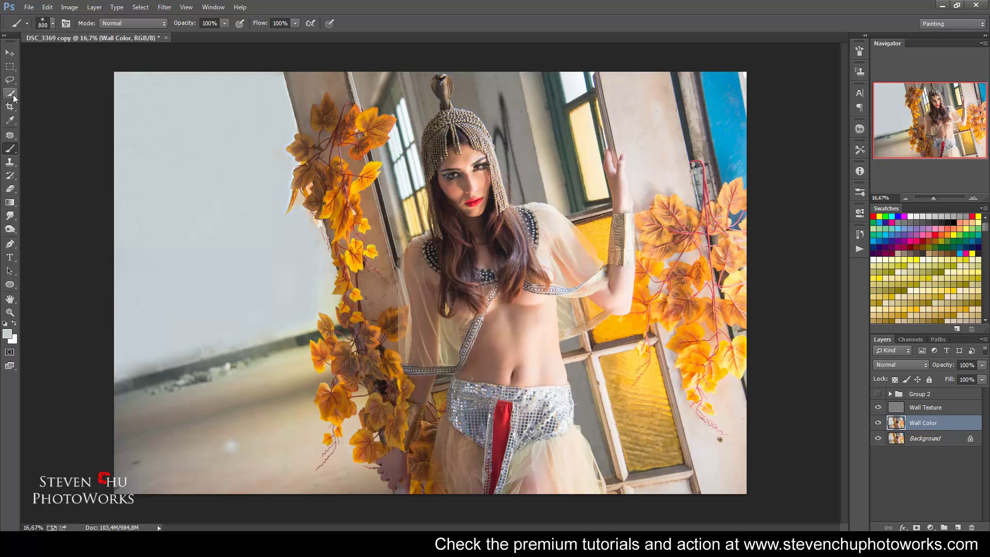
left_click(10, 120)
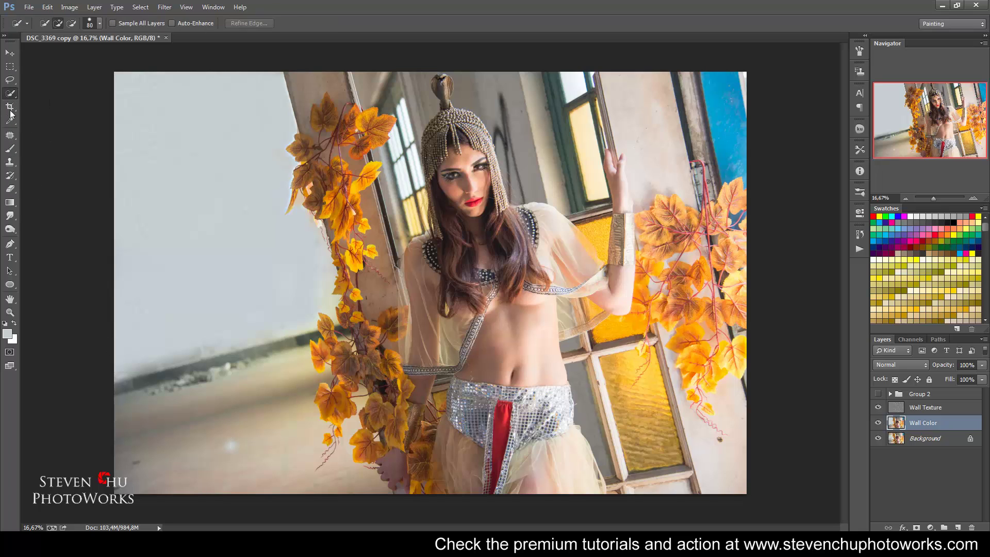
left_click(285, 436)
key("b")
left_click_drag(194, 444, 149, 446)
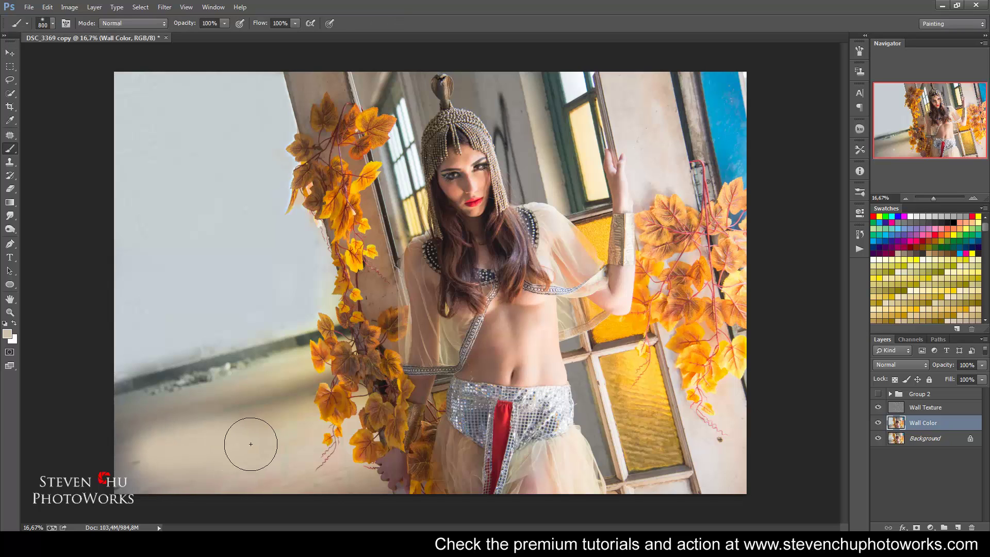
mouse_move(251, 443)
left_mouse_down()
mouse_move(258, 403)
mouse_move(265, 393)
mouse_move(272, 409)
mouse_move(283, 380)
mouse_move(282, 418)
left_mouse_up()
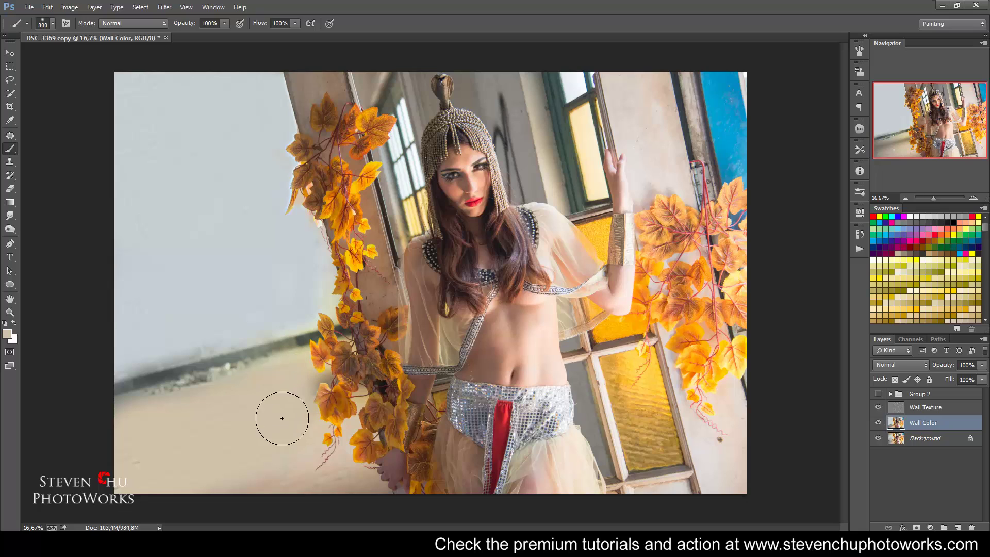
Refine the floor area beside the leaves using a Quick Selection, then deselect.
key("w")
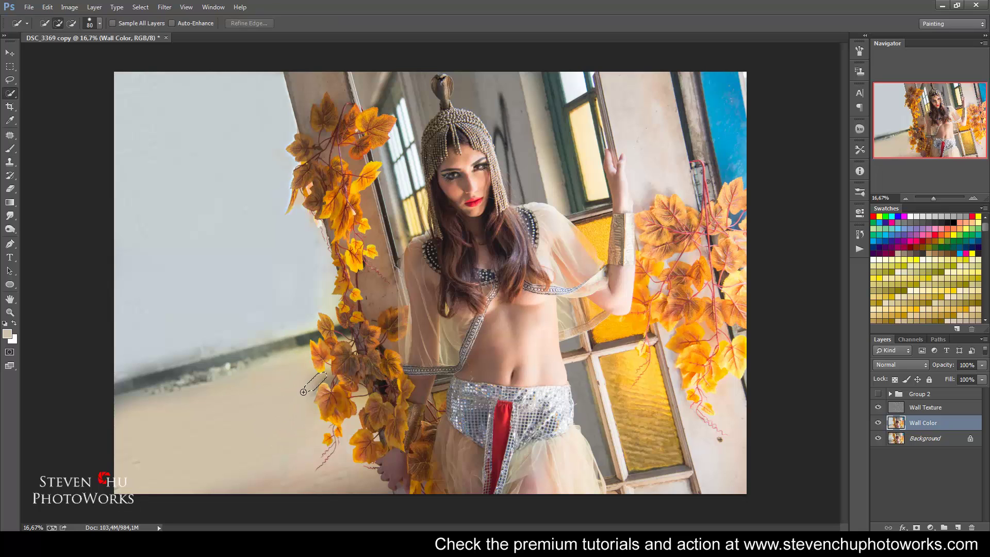
left_click_drag(313, 381, 294, 402)
key("ctrl+d")
left_click(924, 407)
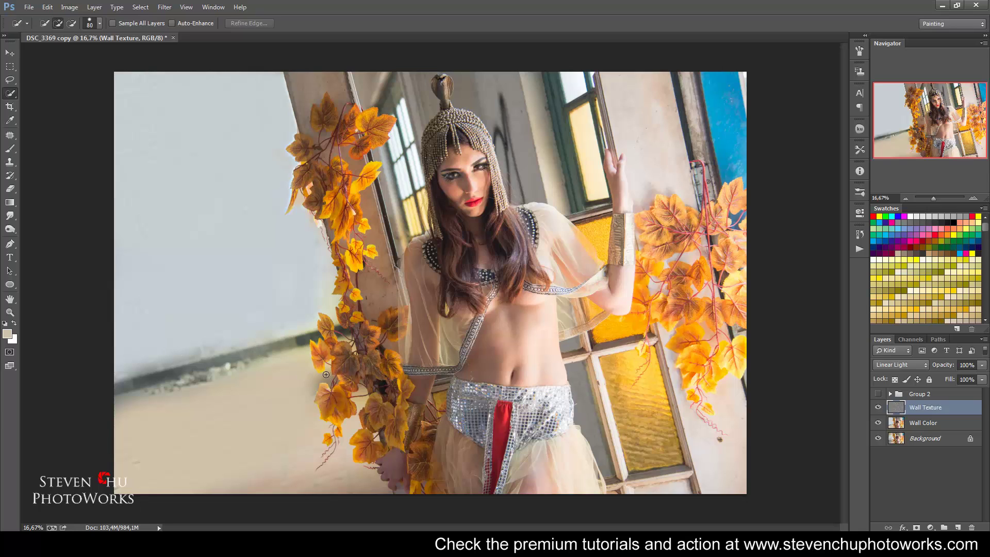
mouse_move(315, 381)
left_mouse_down()
mouse_move(301, 401)
mouse_move(323, 400)
left_mouse_up()
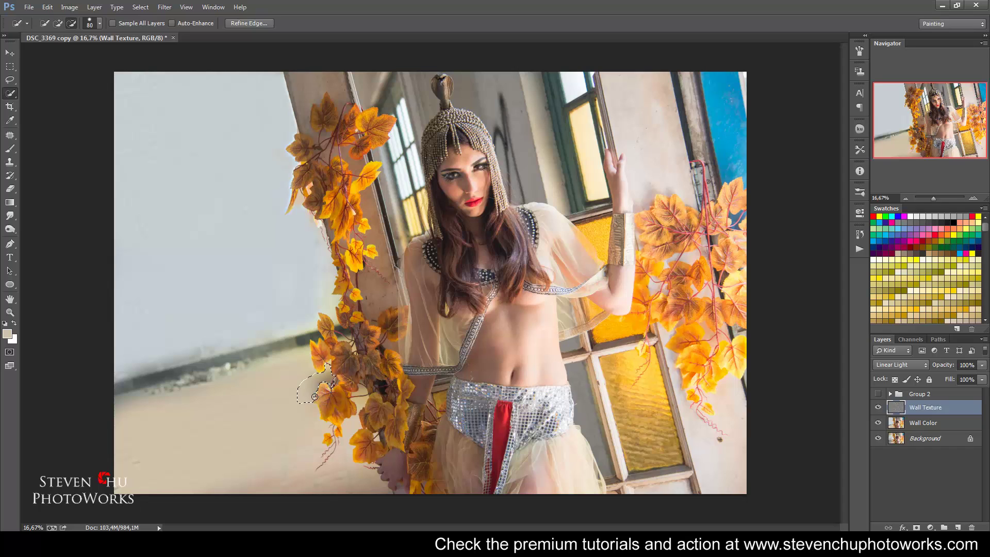
key("b")
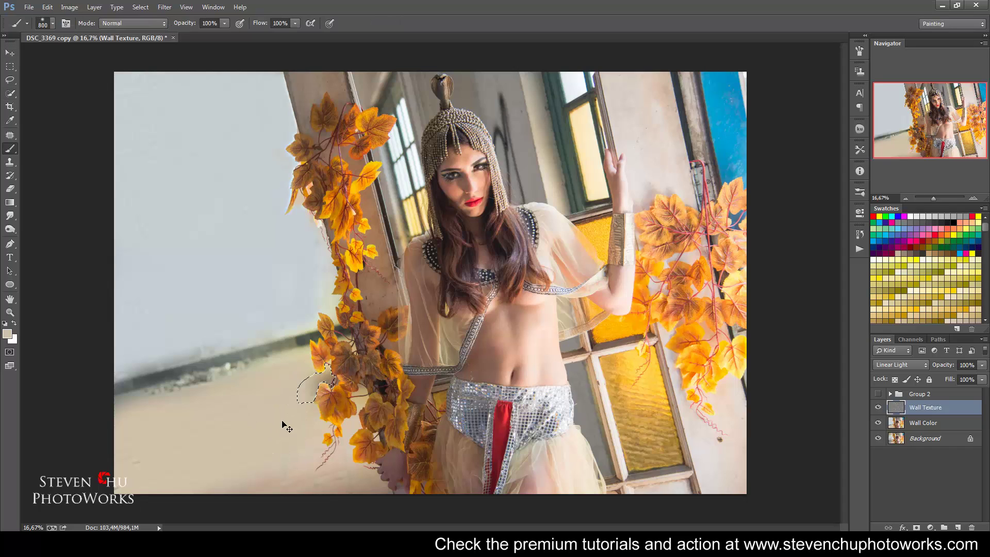
left_click(910, 423)
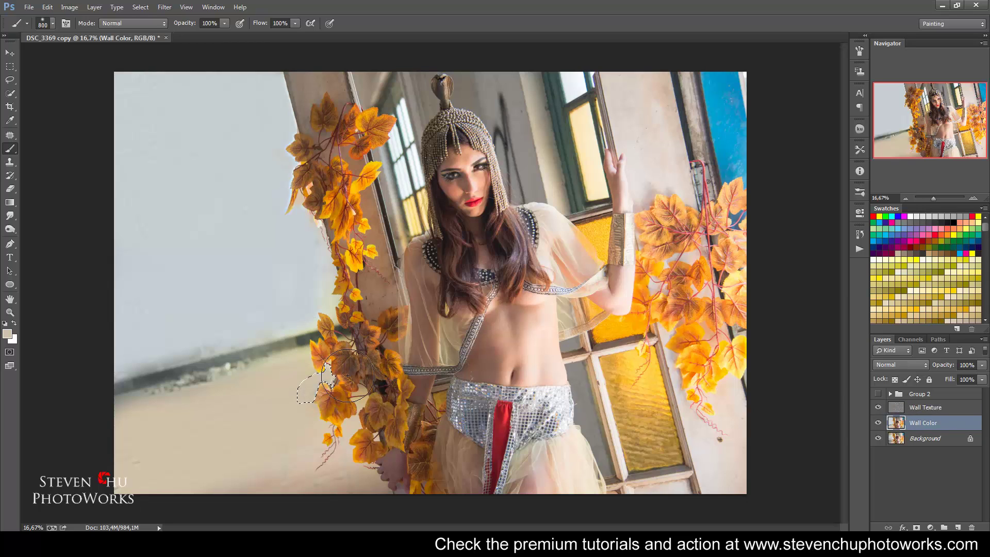
key("ctrl+d")
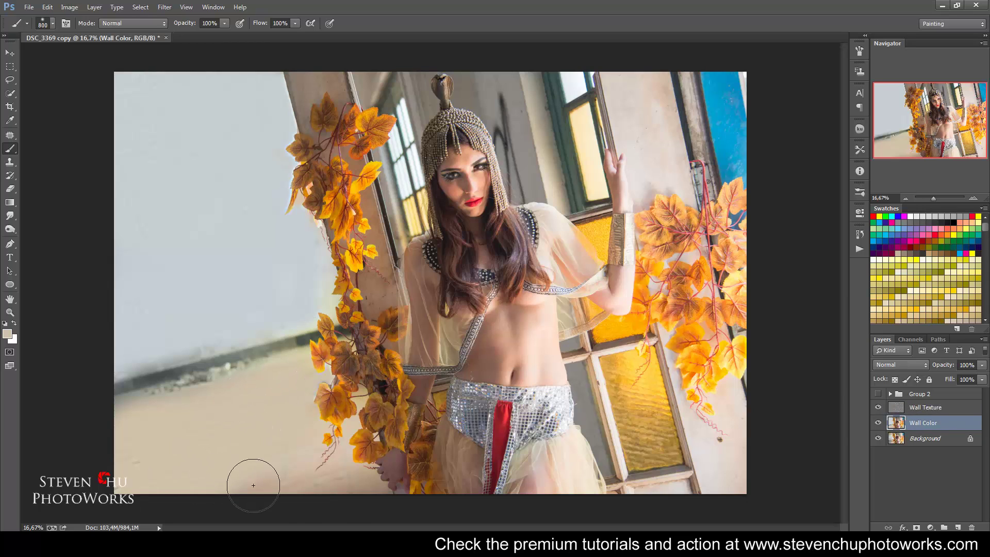
key("v")
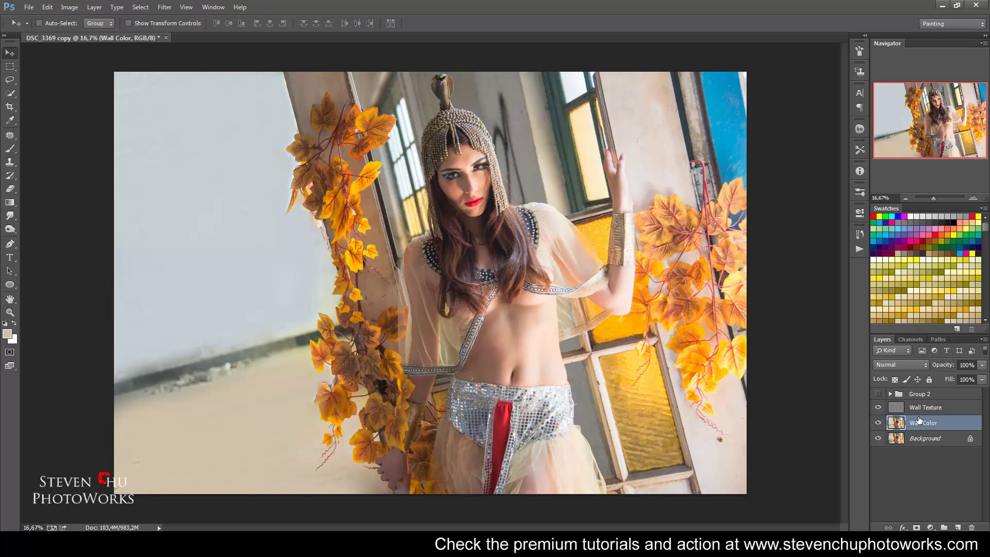
Make Wall Texture the active layer and turn on Group 2's visibility to compare versions.
left_click(942, 409)
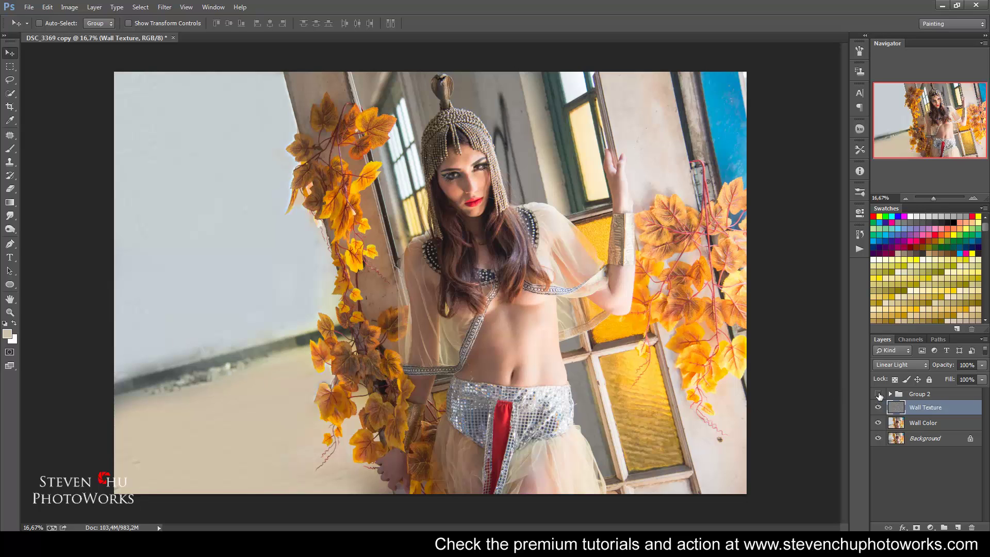
left_click(877, 394)
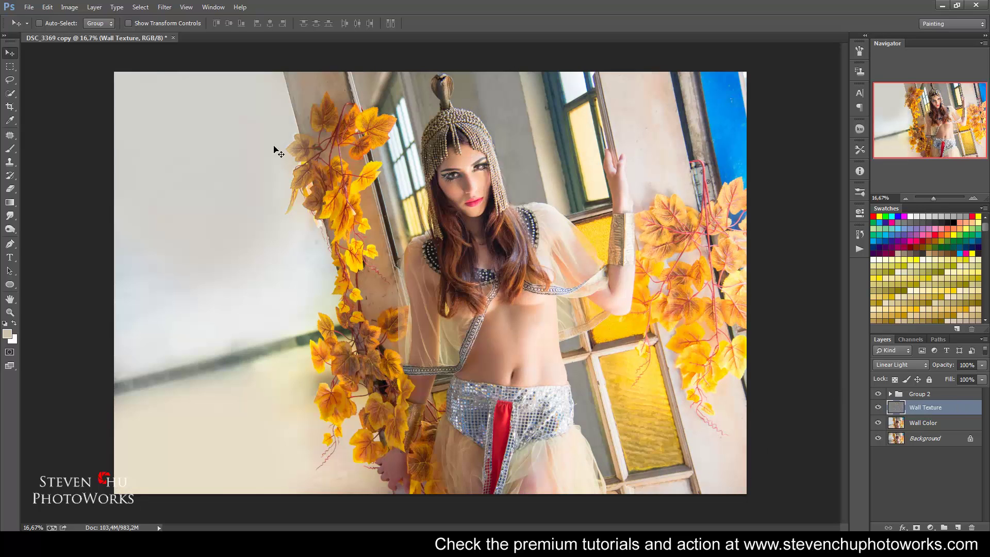